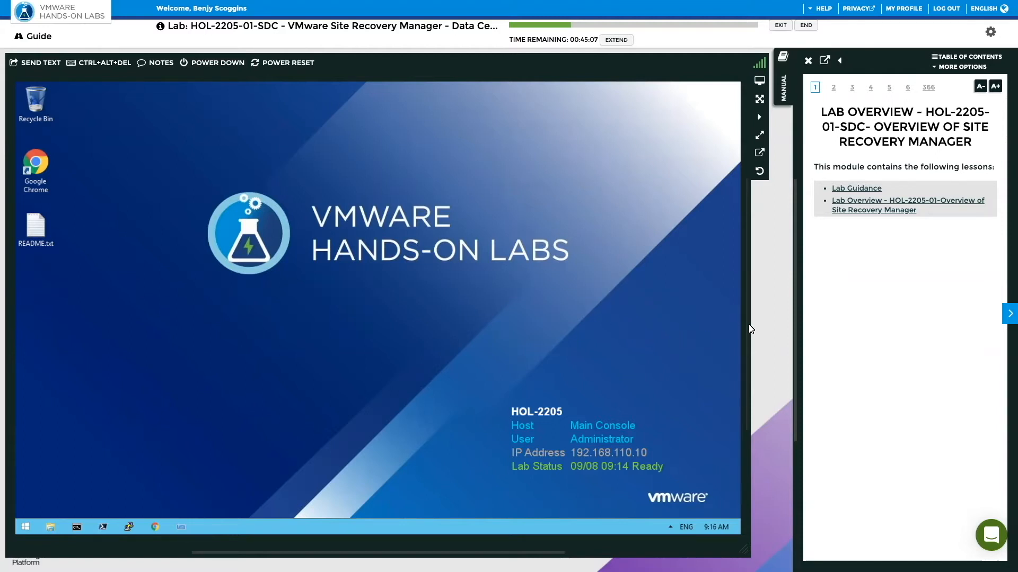
Extend the remaining lab time and adjust the layout by narrowing the console pane and widening the manual pane.
mouse_move(749, 325)
mouse_down()
mouse_move(733, 326)
mouse_move(746, 326)
mouse_up()
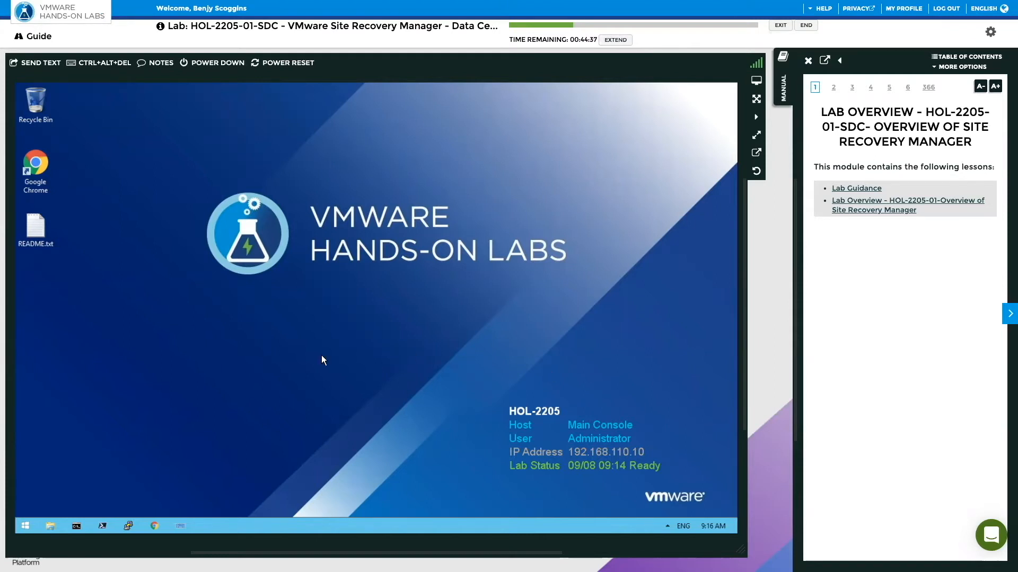
click(620, 40)
mouse_move(744, 375)
mouse_down()
mouse_move(763, 373)
mouse_move(738, 372)
mouse_up()
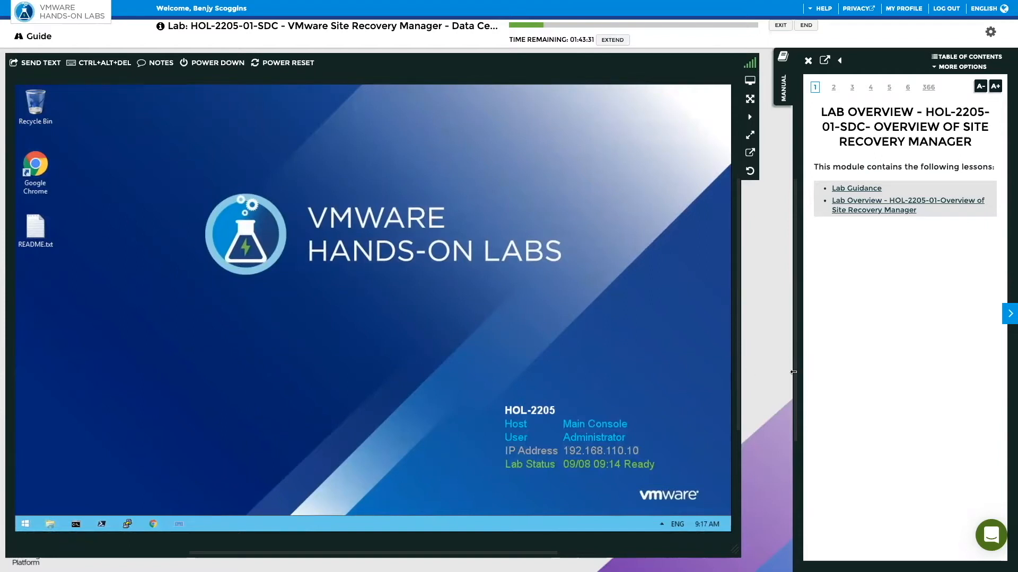
drag(793, 371, 762, 371)
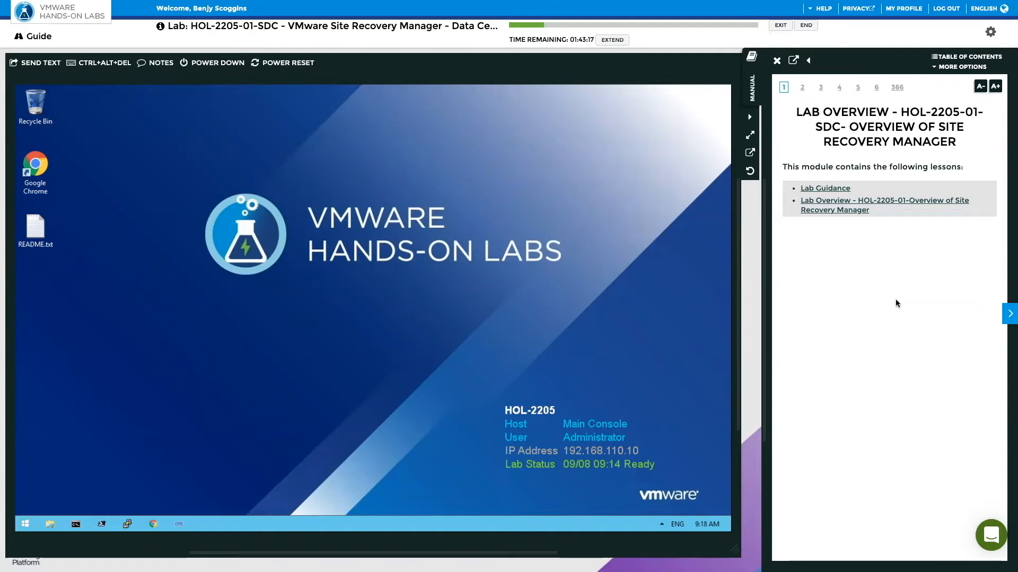
Open Module 3 on executing a disaster recovery plan from the manual's table of contents, and close the manual.
click(1008, 318)
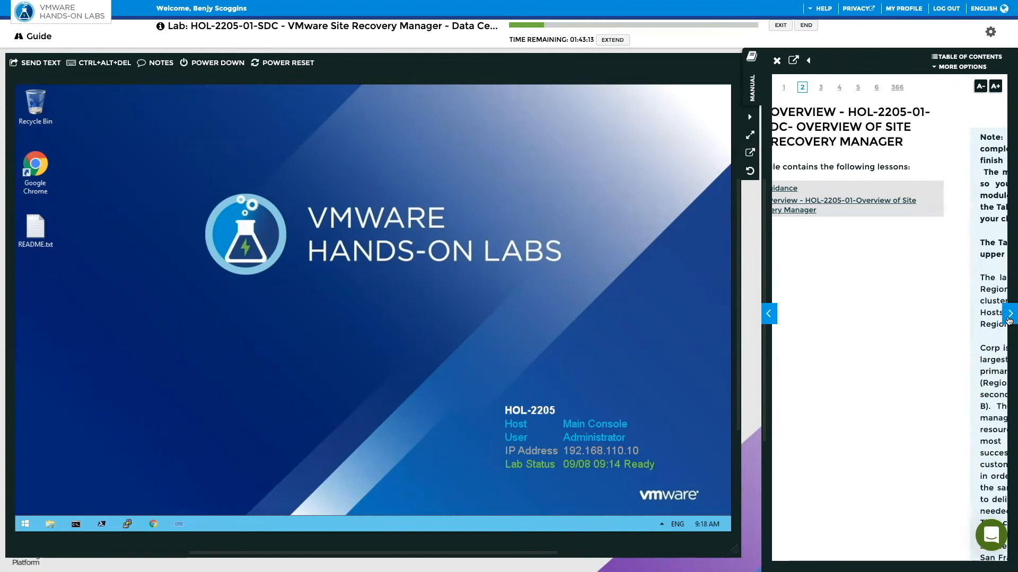
click(767, 316)
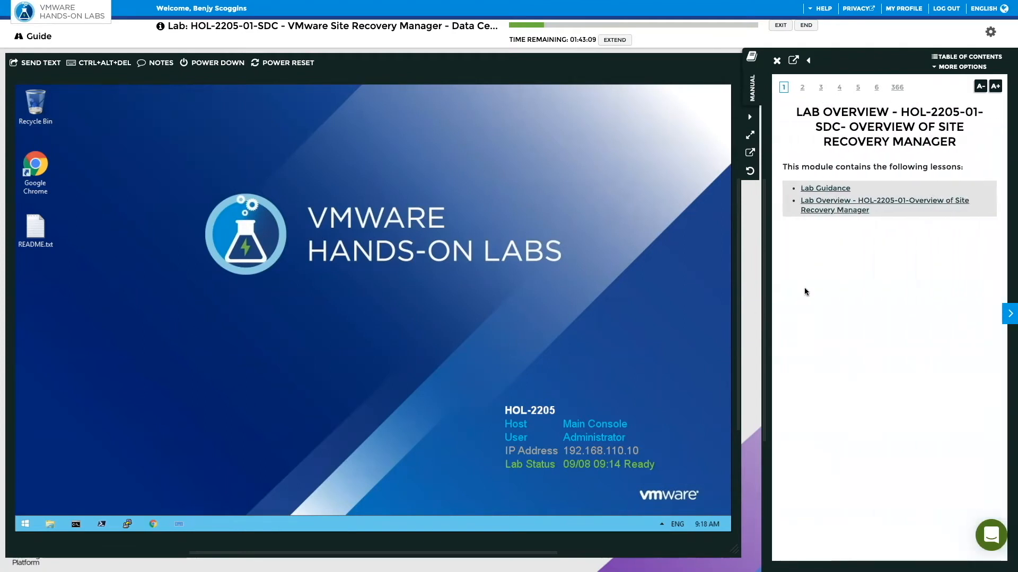
click(972, 57)
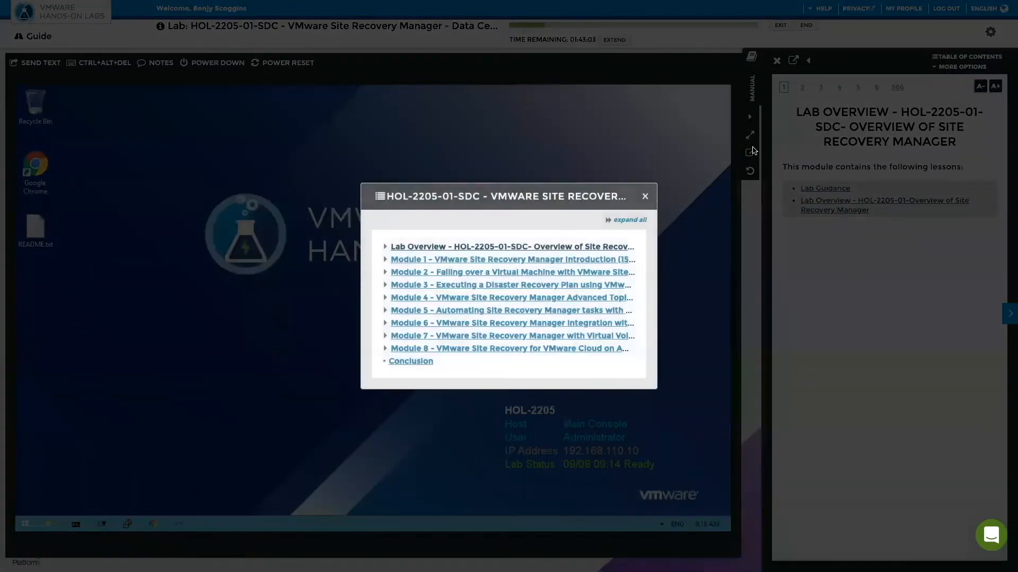
click(439, 289)
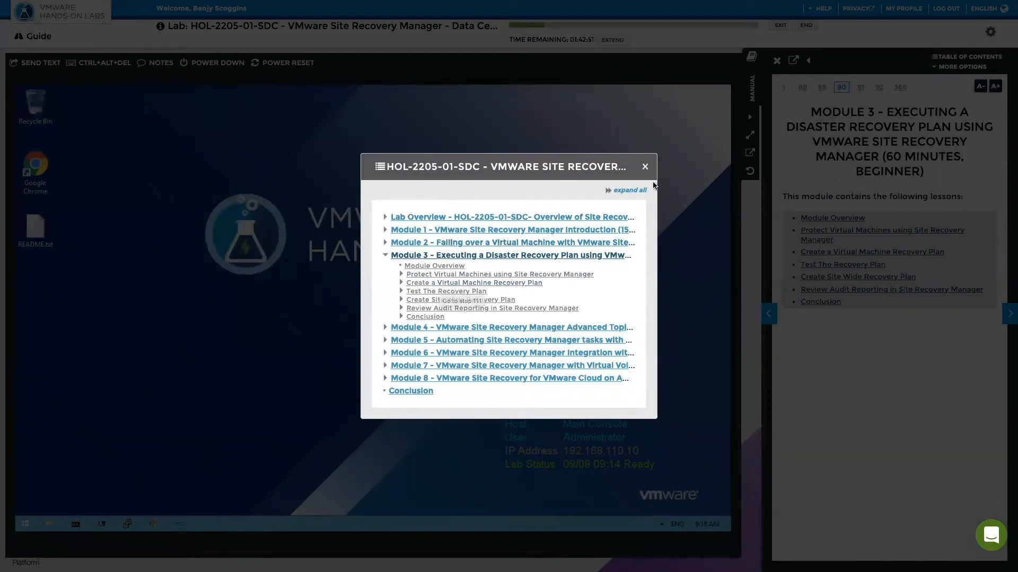
click(644, 167)
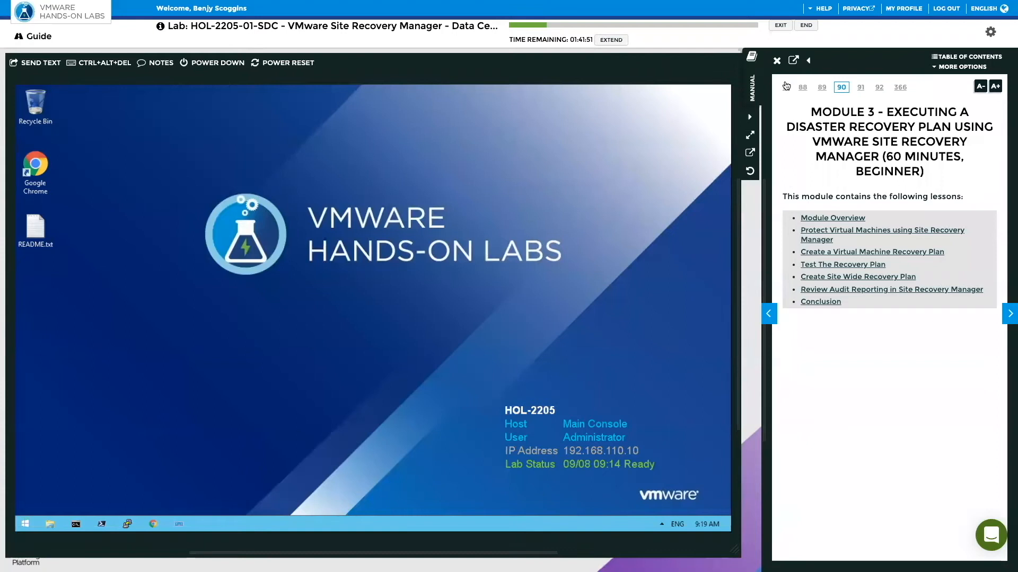
click(777, 62)
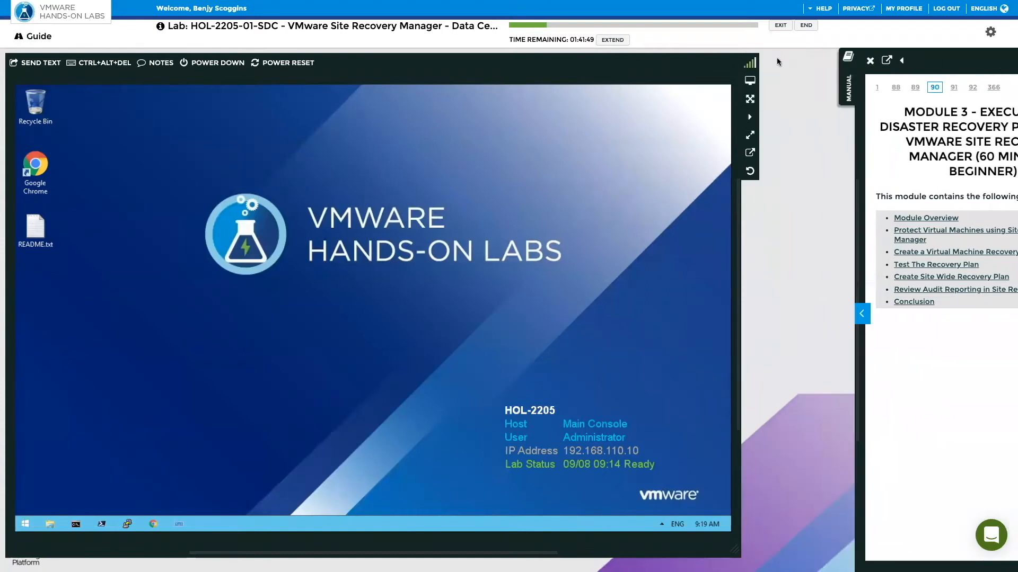
Show the console full screen and open the Region A vcsa-01a Web Client, always allowing its links to open vmware-cip-launcher.exe.
click(750, 99)
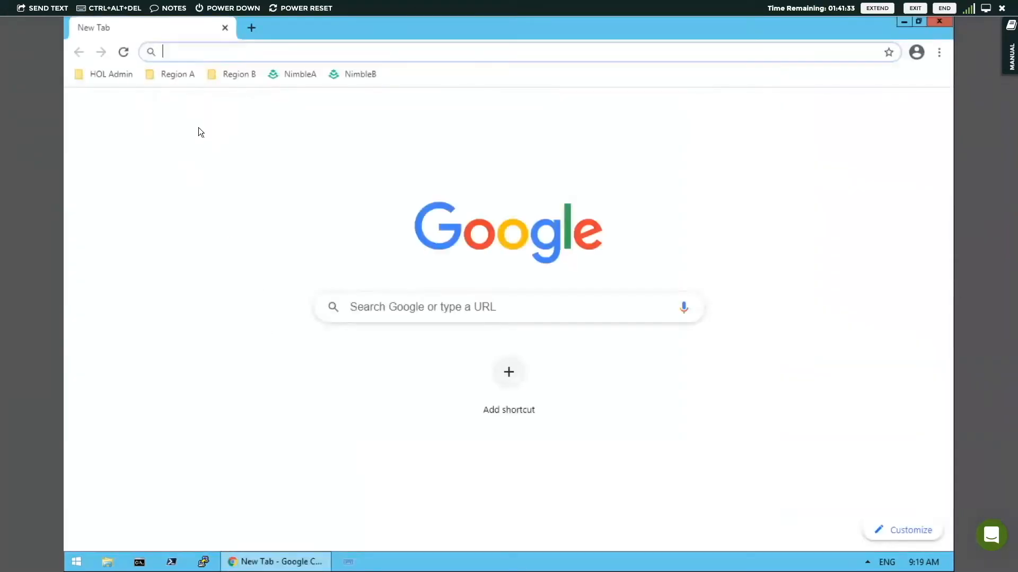
click(174, 80)
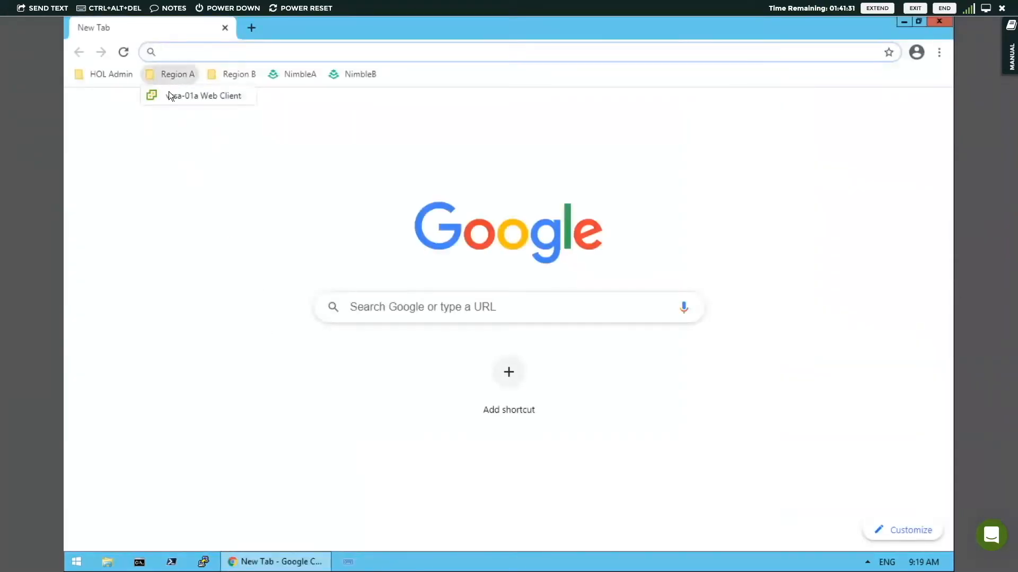
click(168, 95)
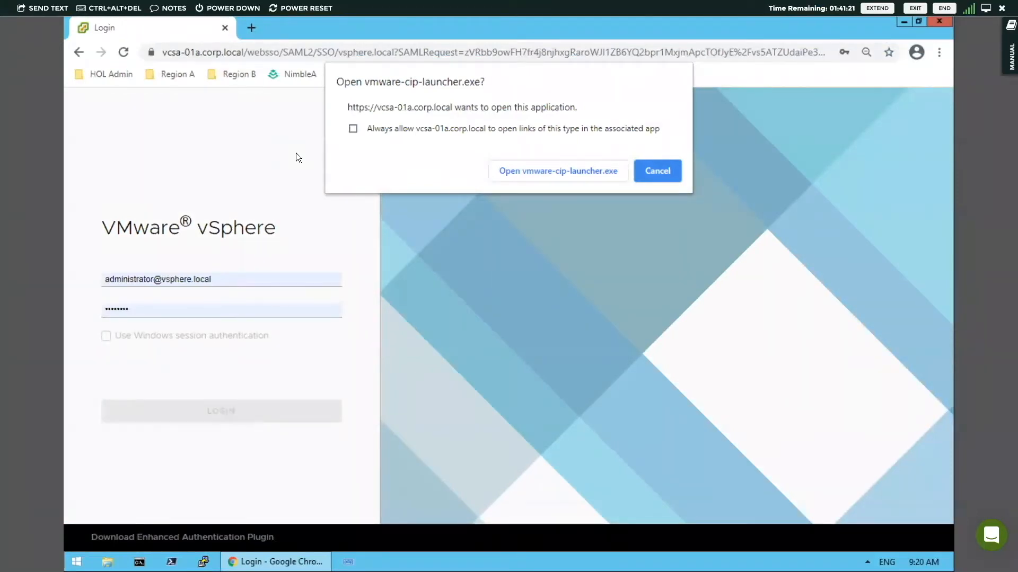
click(352, 131)
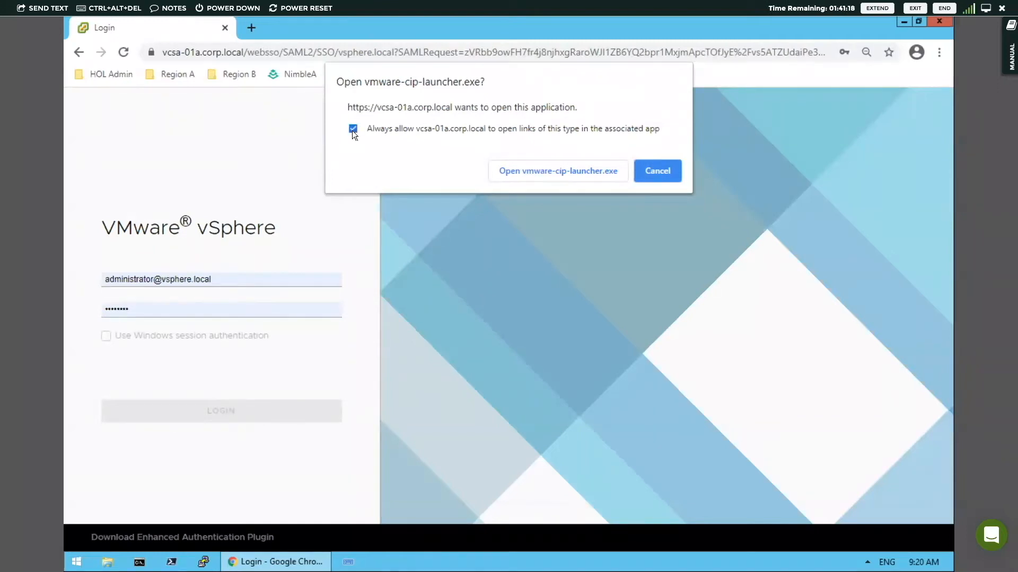
click(547, 173)
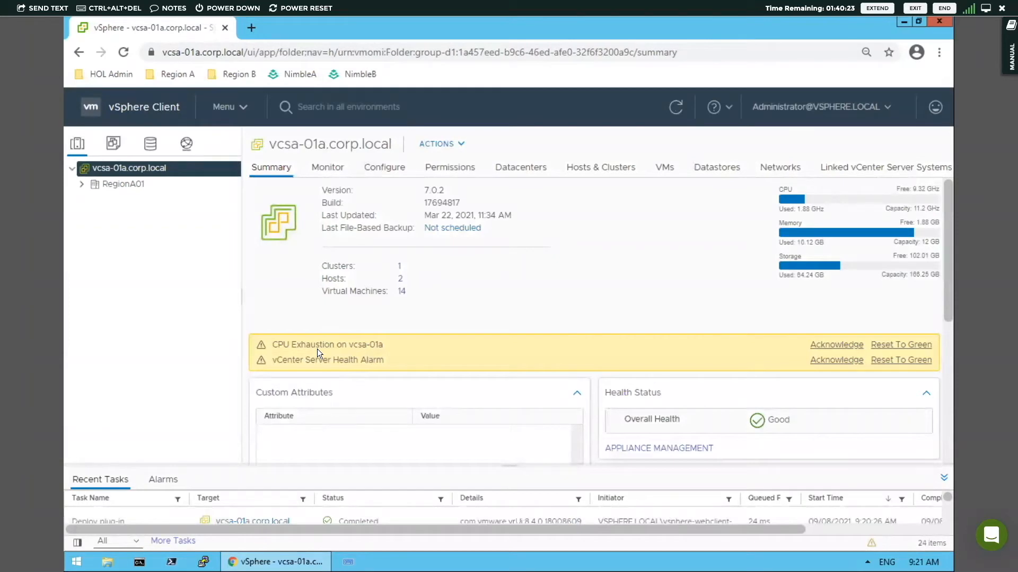
Expand RegionA01 and its RegionA01-COMP01 cluster in the inventory to examine the hosts and virtual machines.
click(78, 184)
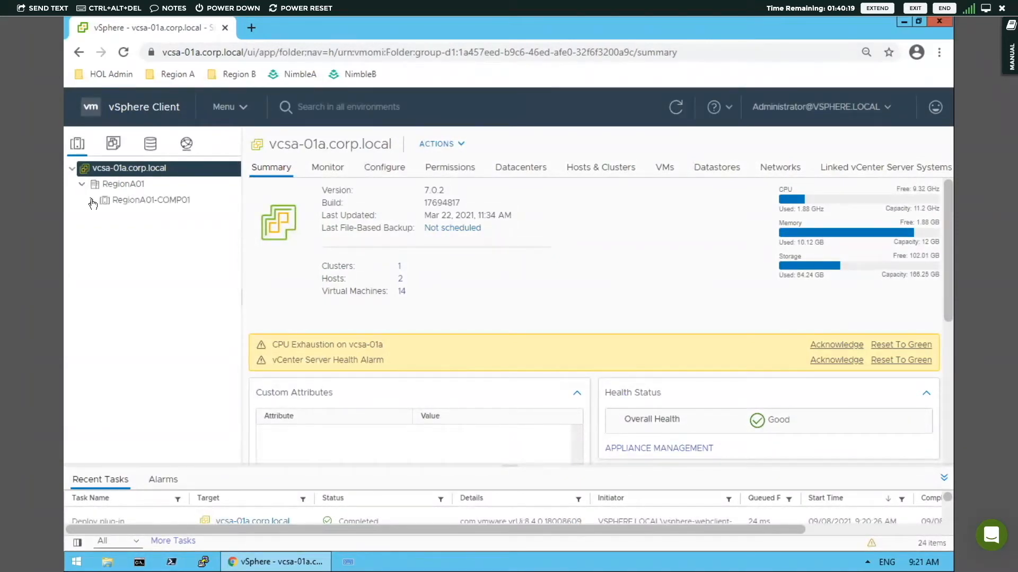
click(91, 200)
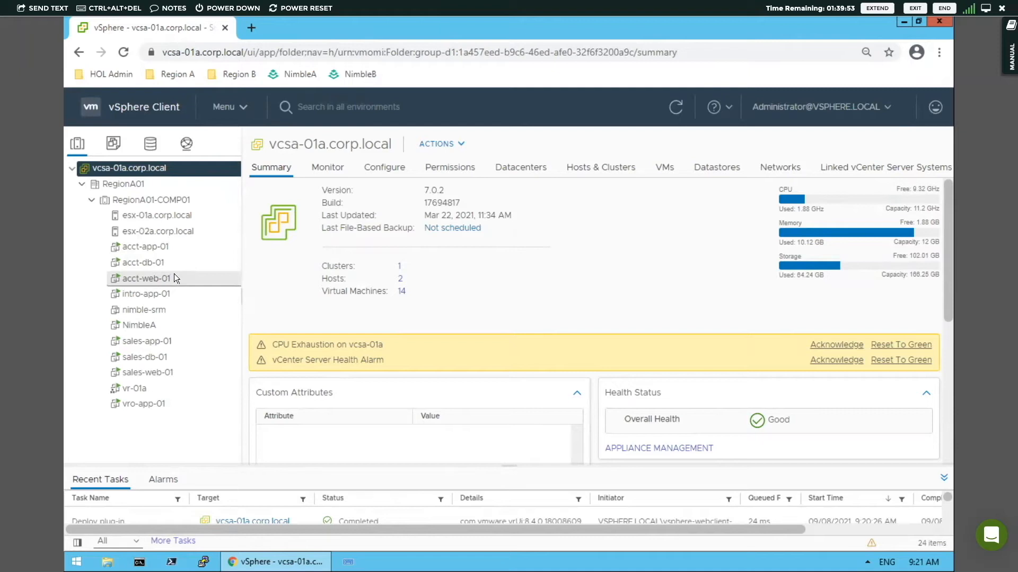
Open Site Recovery, view the vcsa-01a and vcsa-01b site pair's details, and log in to vcsa-01b.corp.local with the prefilled credentials.
click(242, 118)
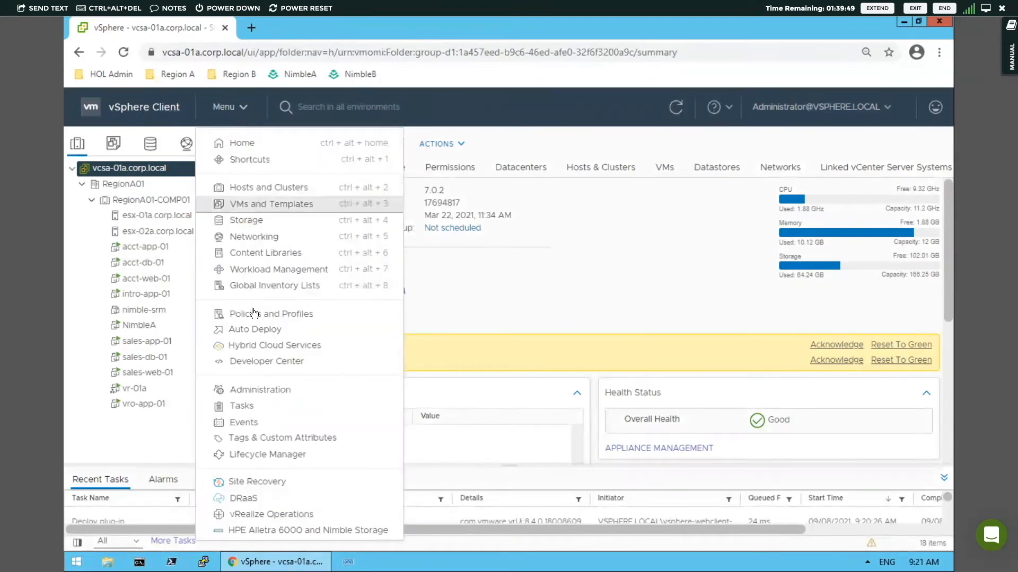
click(251, 482)
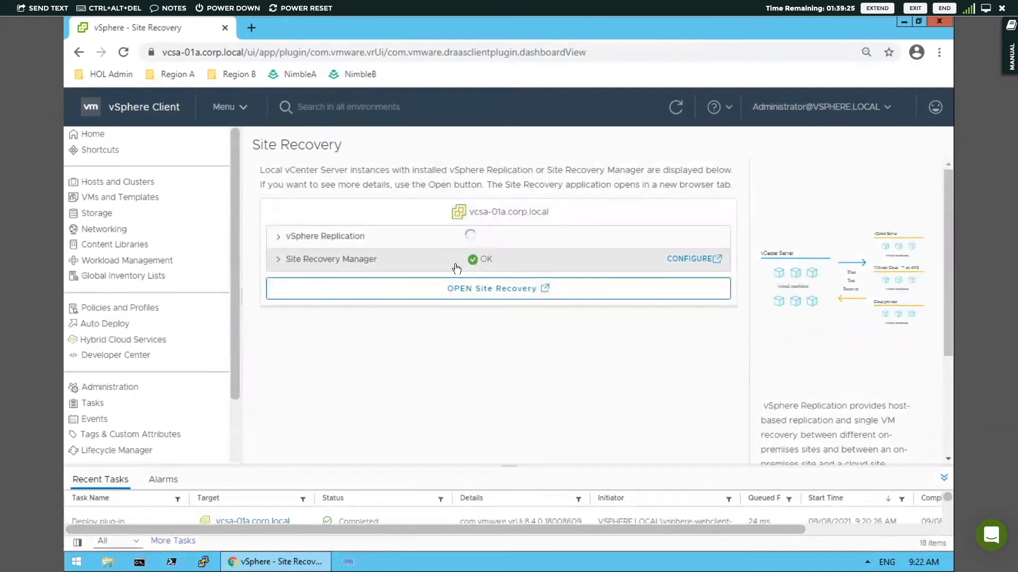
click(456, 289)
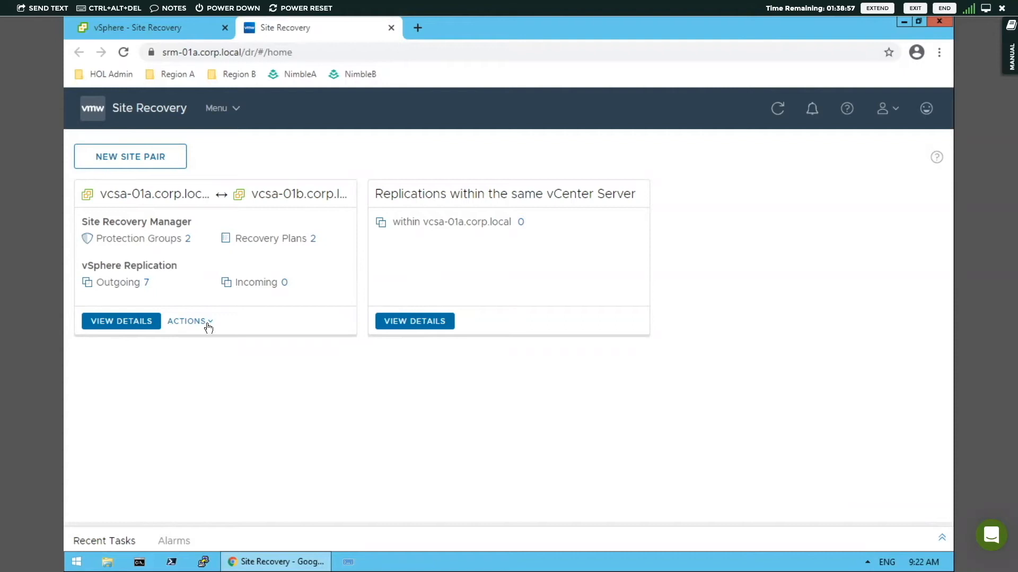
click(128, 322)
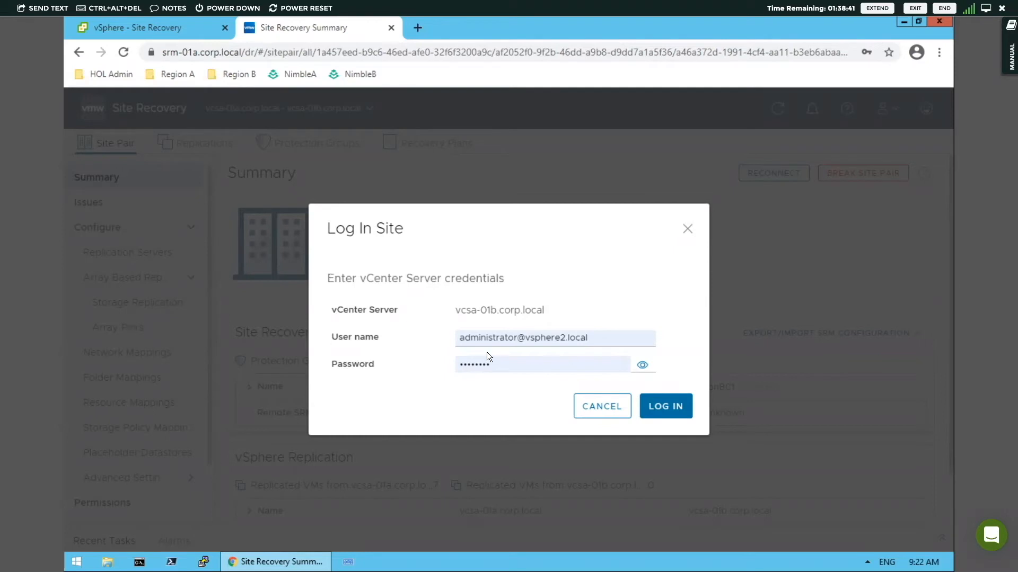
click(663, 406)
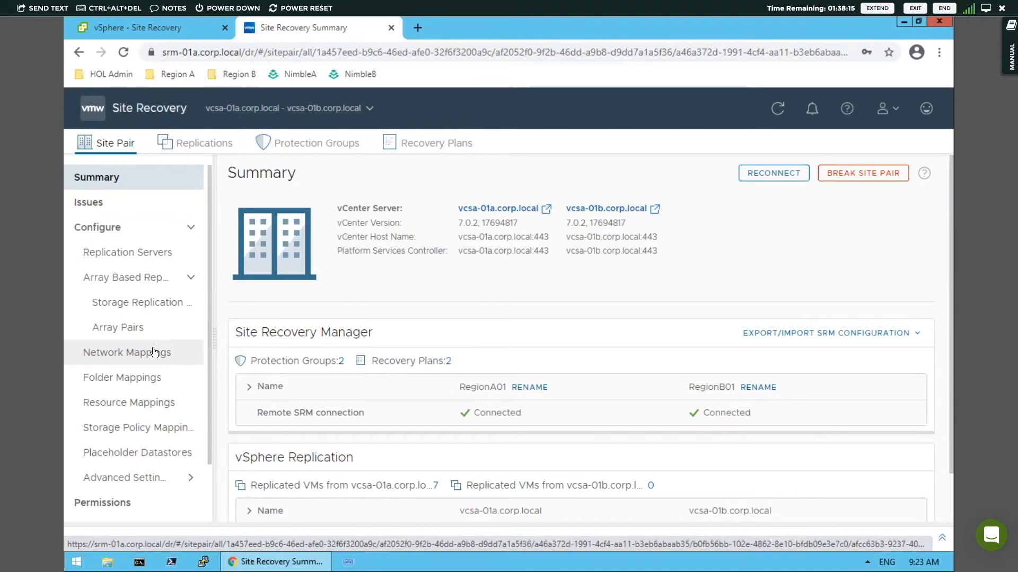
Start a new protection group with "Accounting Protection Group" as both its name and description, and proceed to the group type.
click(330, 144)
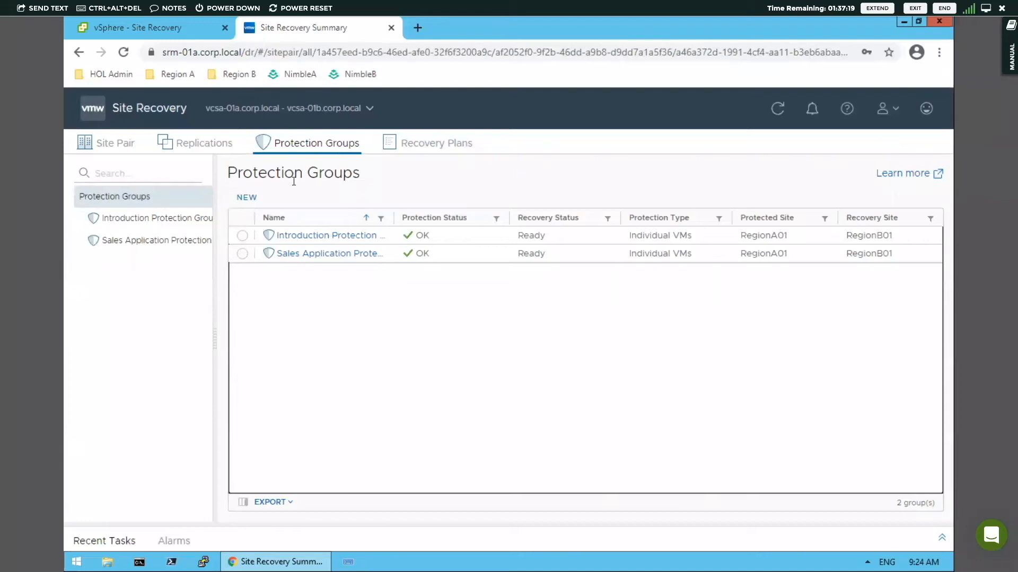
click(247, 197)
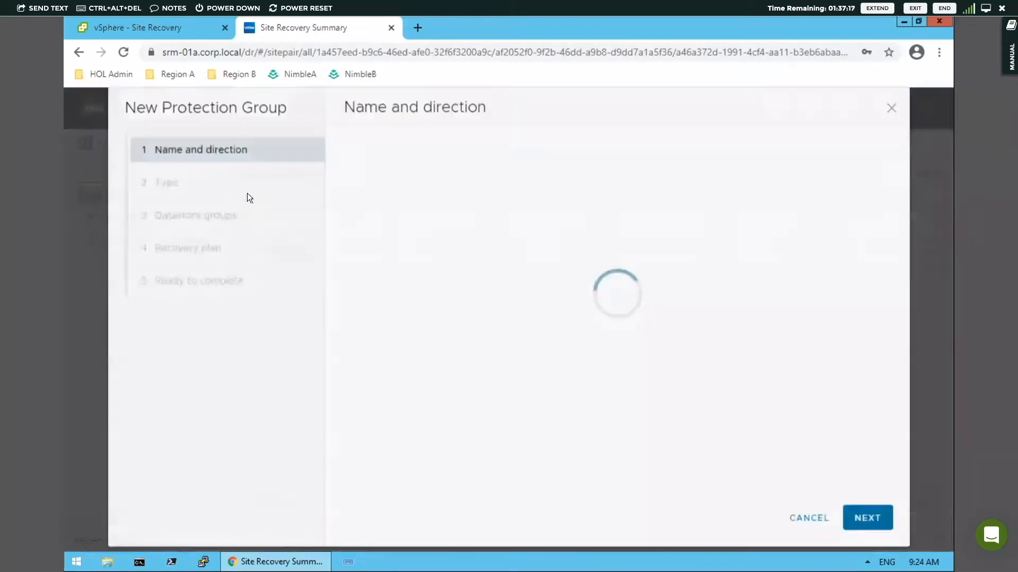
click(590, 150)
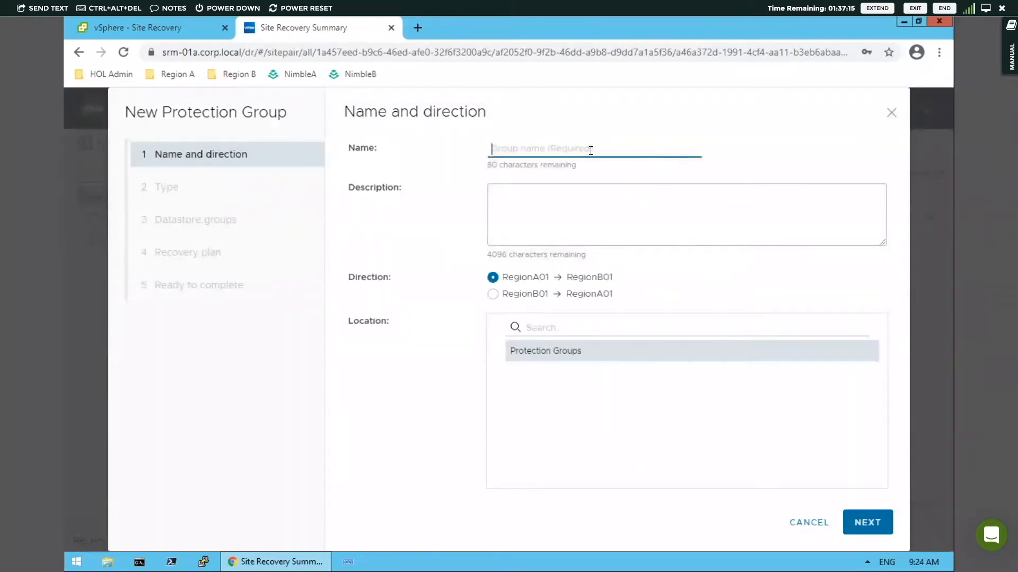
text(Accounting Protec)
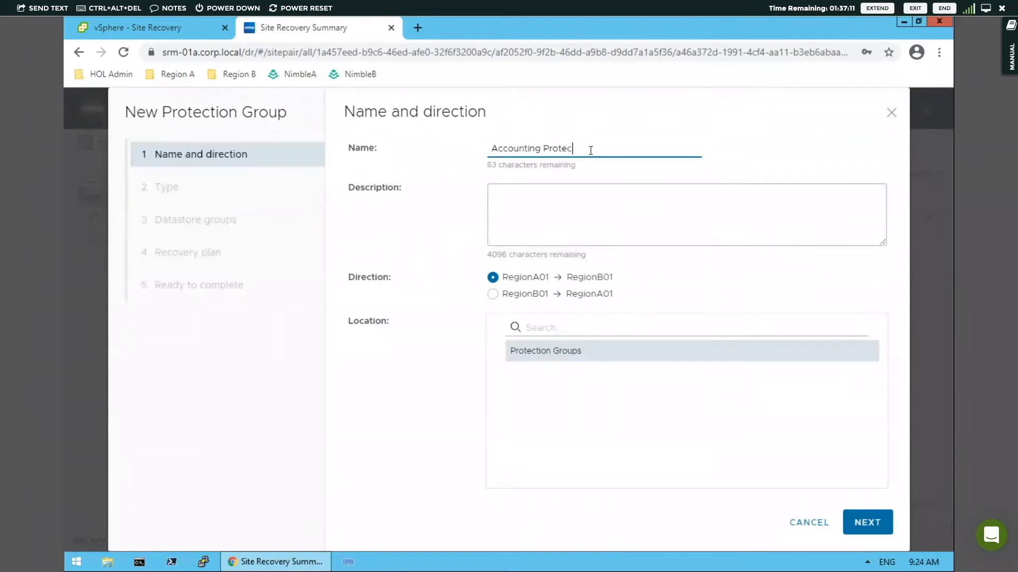
text(tion Group)
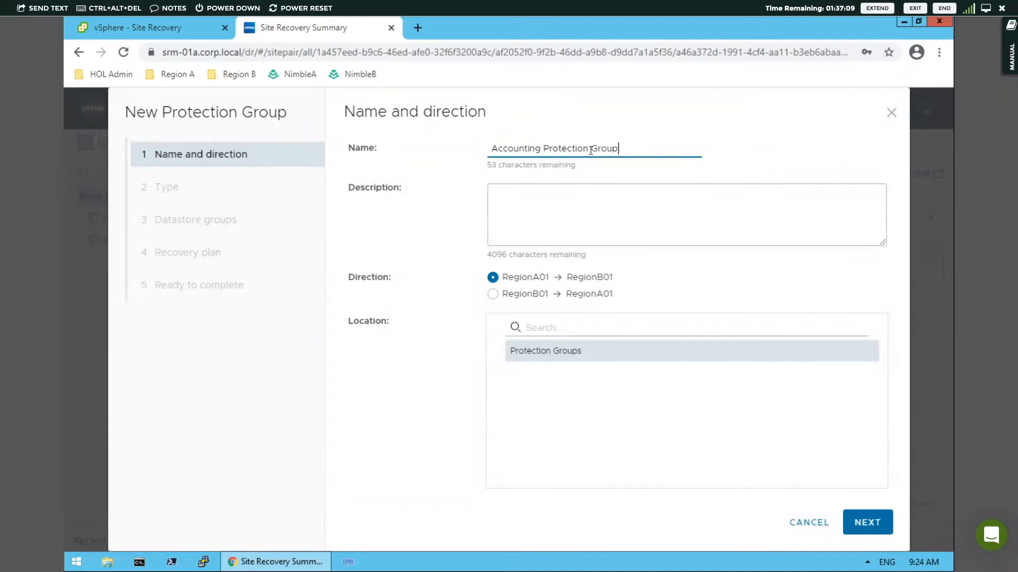
click(563, 206)
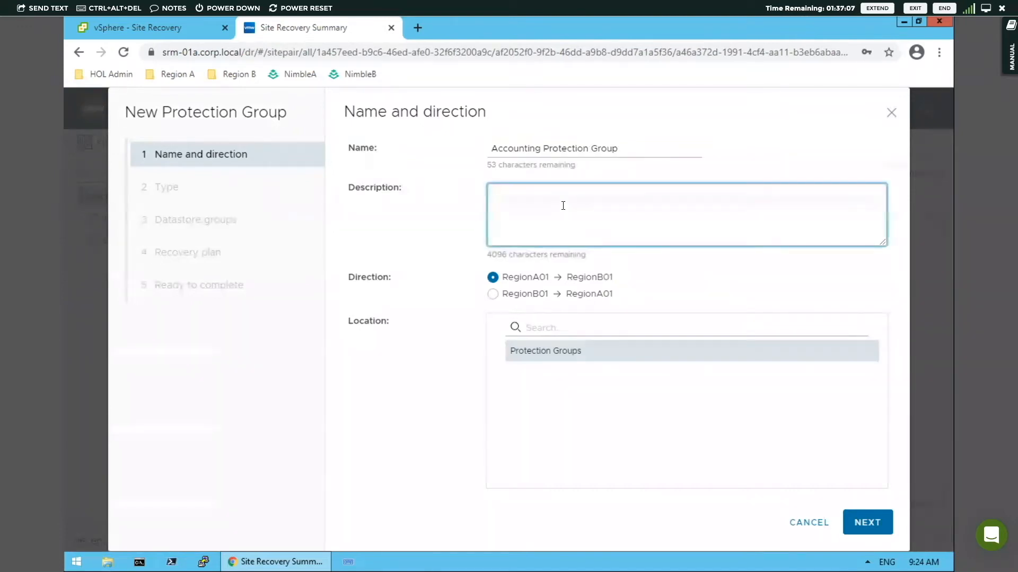
text(Accounting Pr)
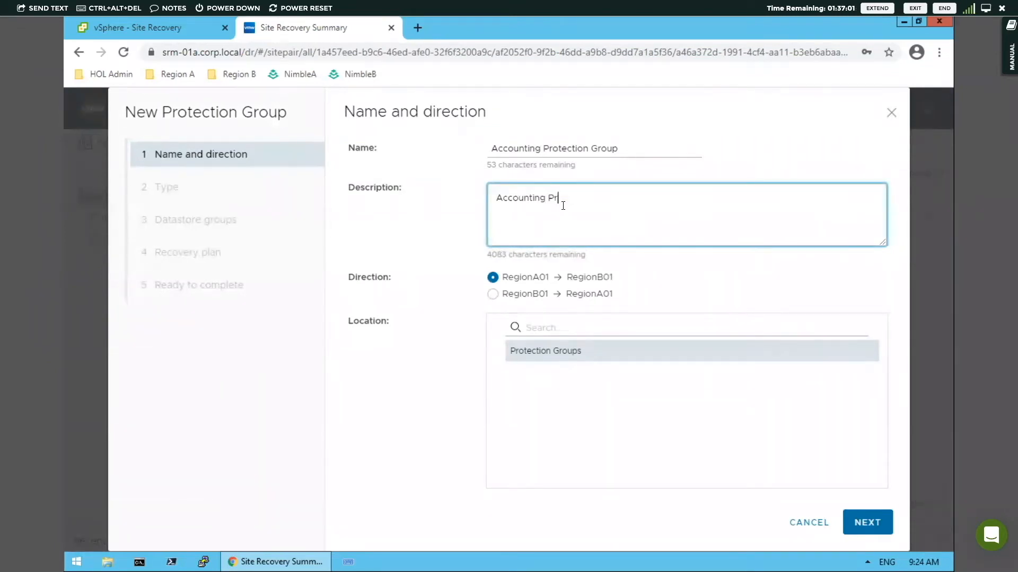
text(otection )
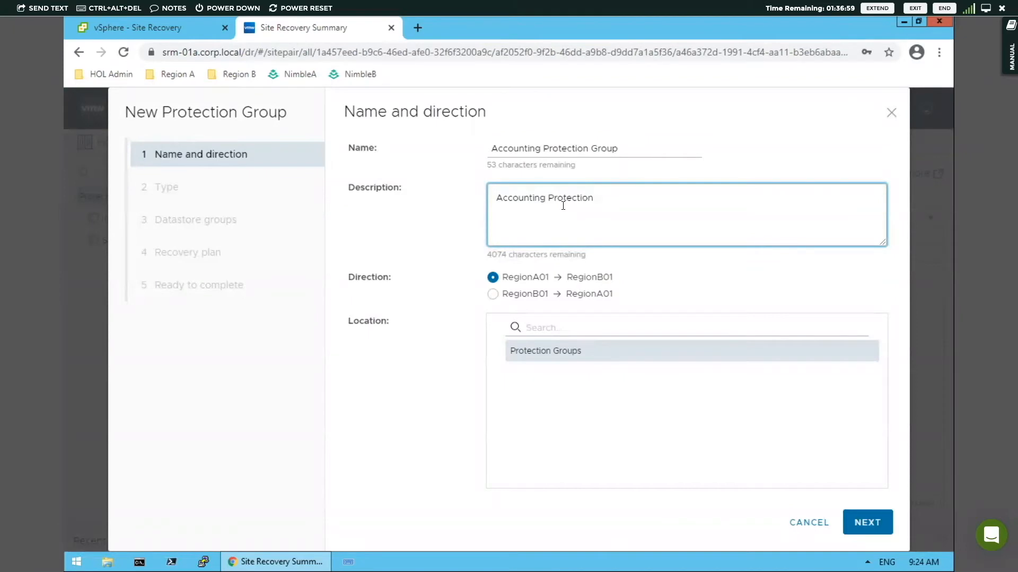
text(Group)
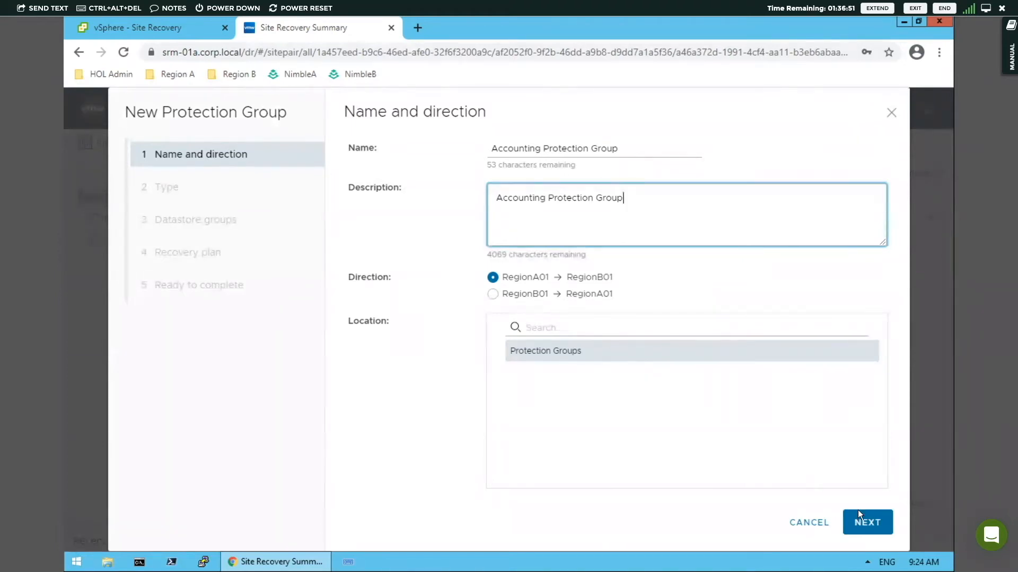
click(875, 523)
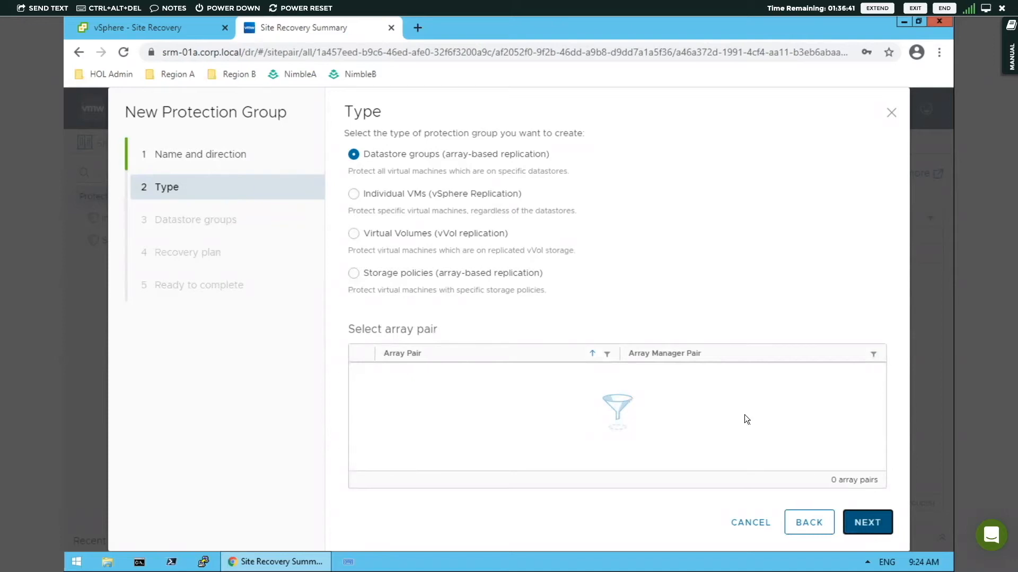
Set the protection group type to Individual VMs (vSphere Replication) and include acct-app-01, acct-db-01 and acct-web-01.
click(353, 195)
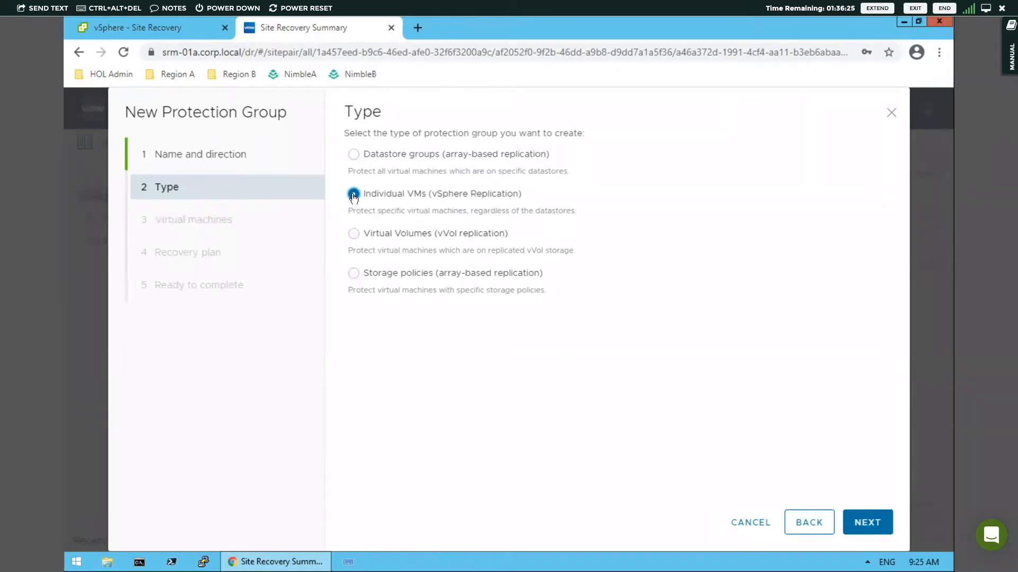
click(866, 521)
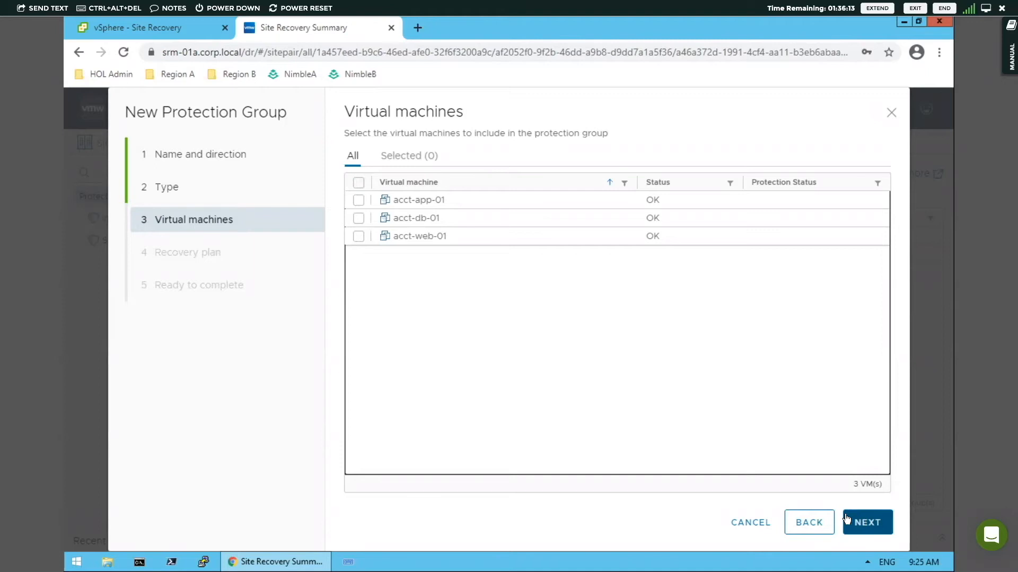
click(359, 183)
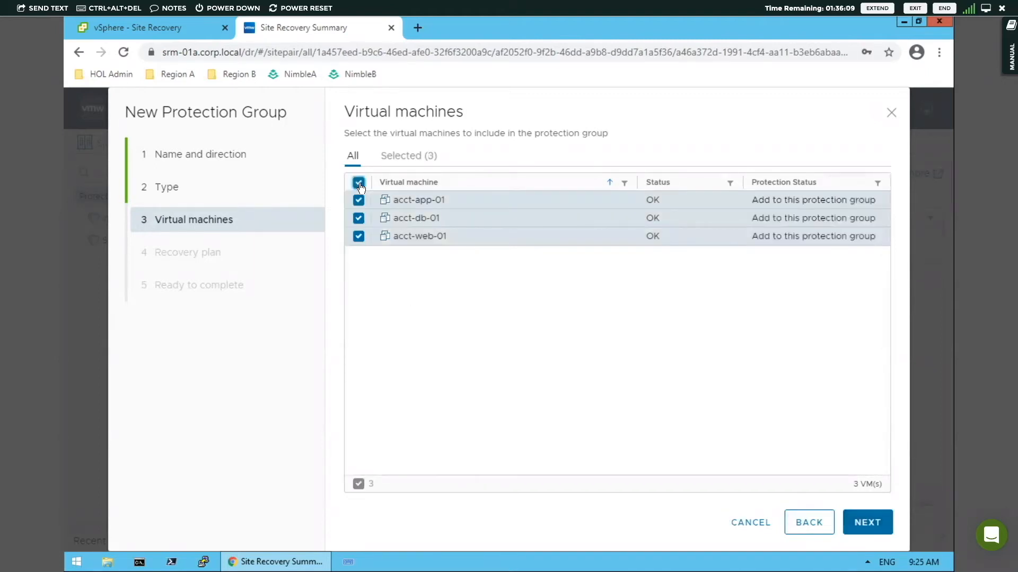
click(867, 524)
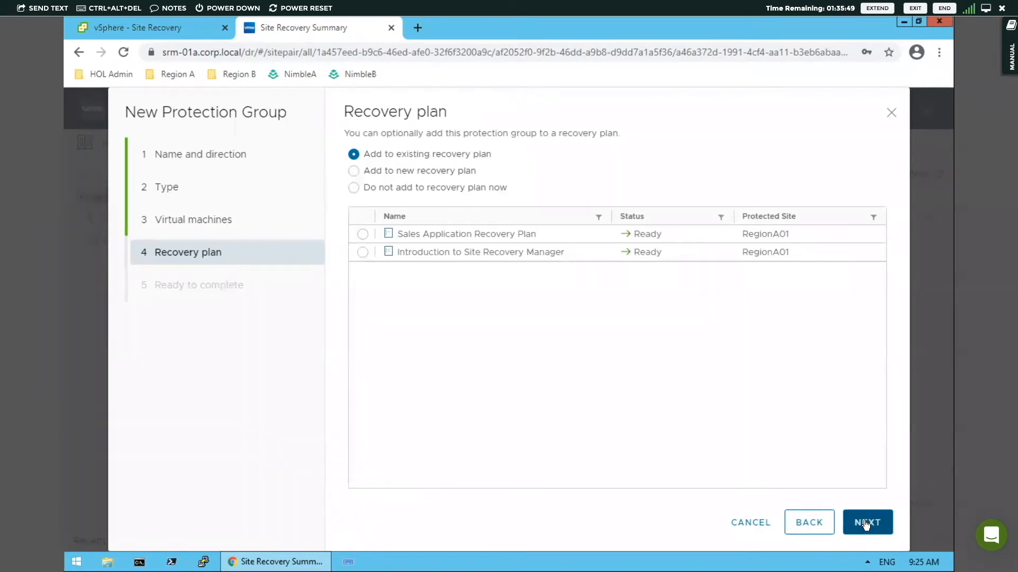
Leave the protection group out of any recovery plan for now, finish creating it, and view the notifications.
click(358, 188)
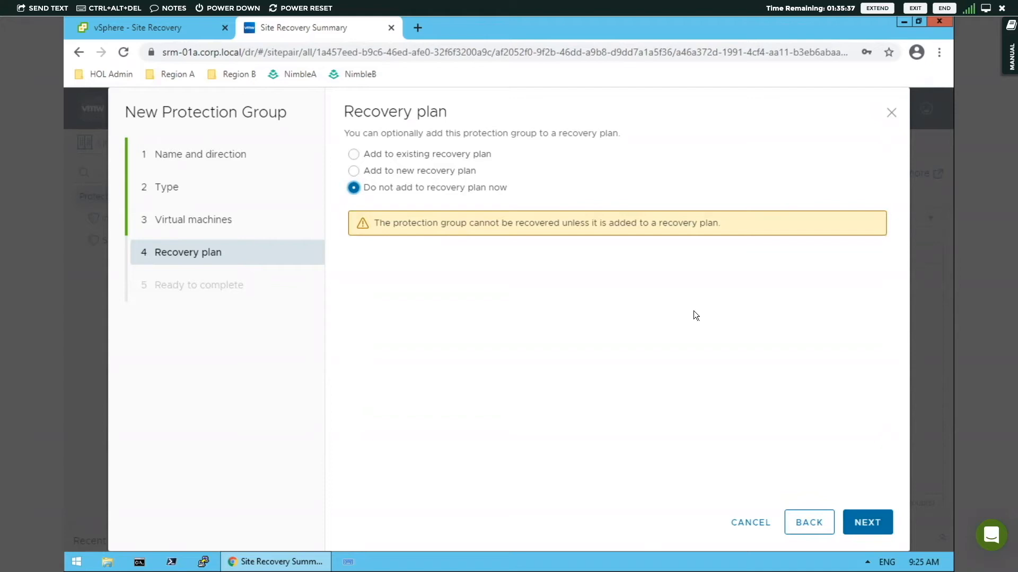
click(867, 523)
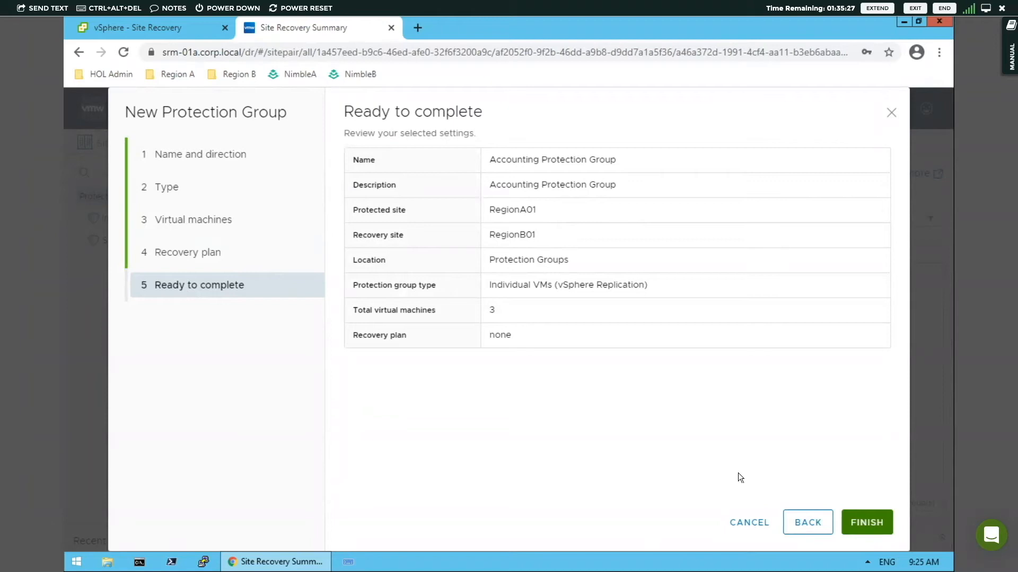
click(864, 520)
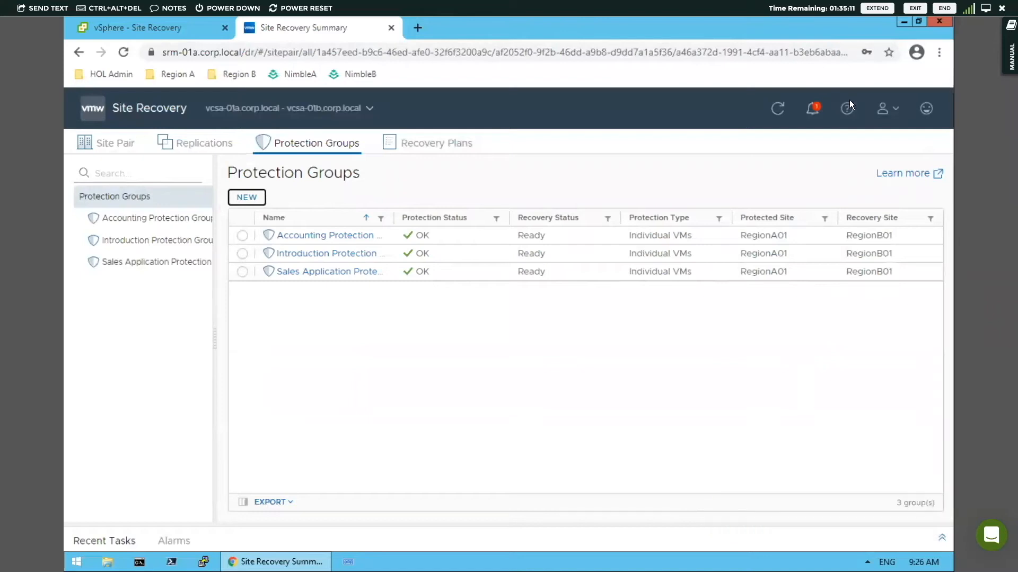
click(812, 112)
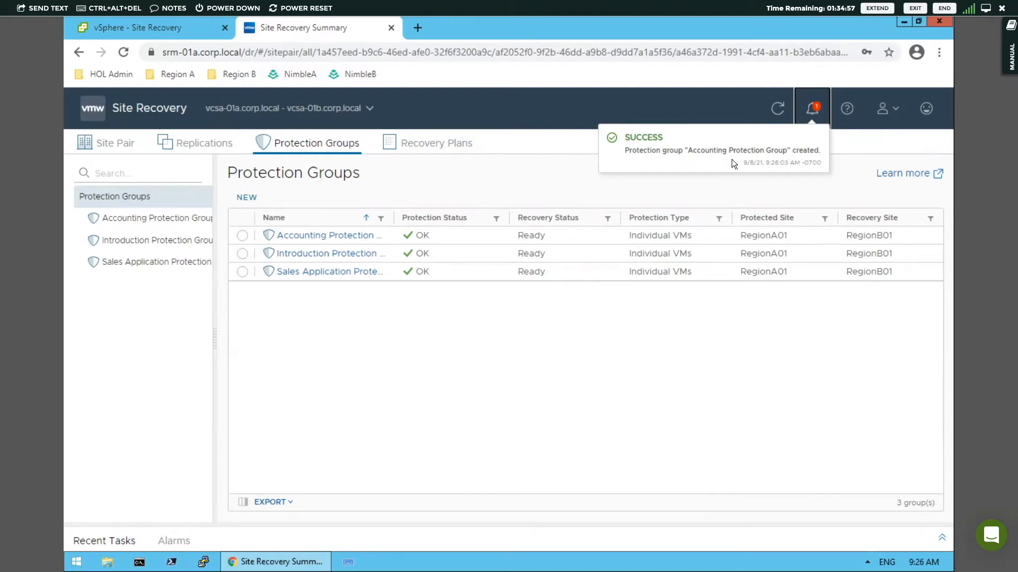
Open the Region B vcsa-01b Web Client in a new browser tab, always allow vmware-cip-launcher.exe links, and log in with the prefilled credentials.
click(418, 27)
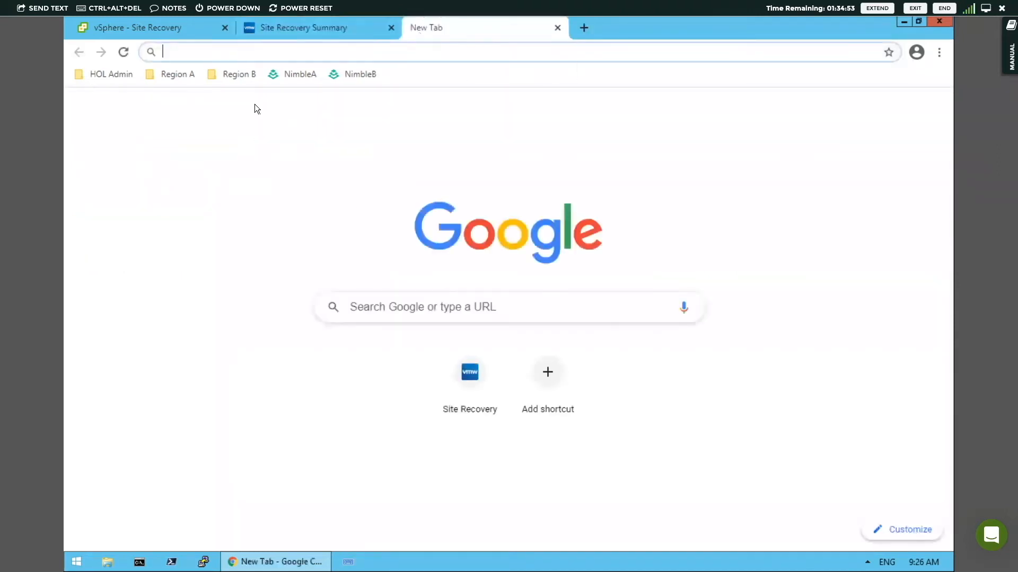
click(236, 80)
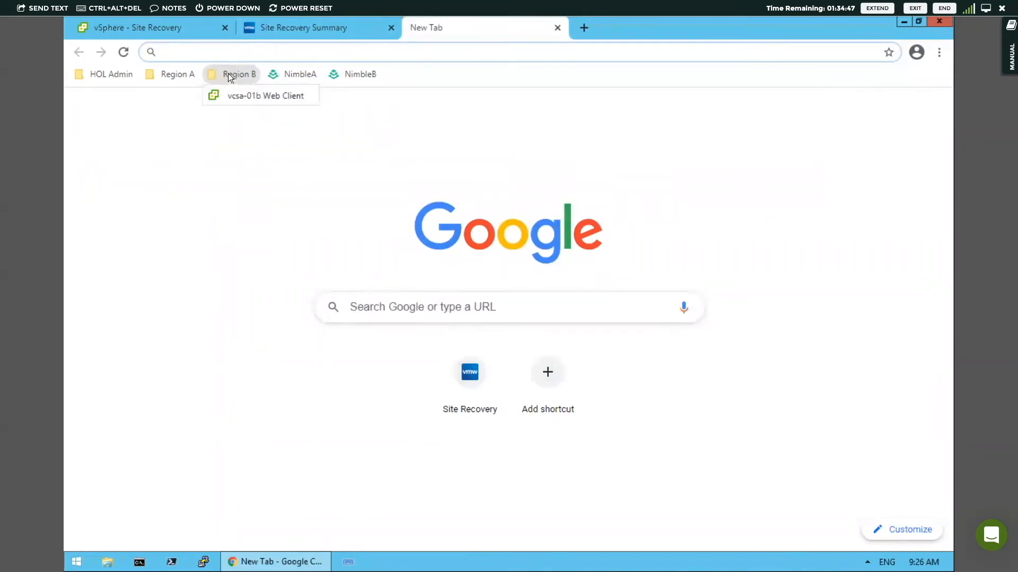
click(230, 95)
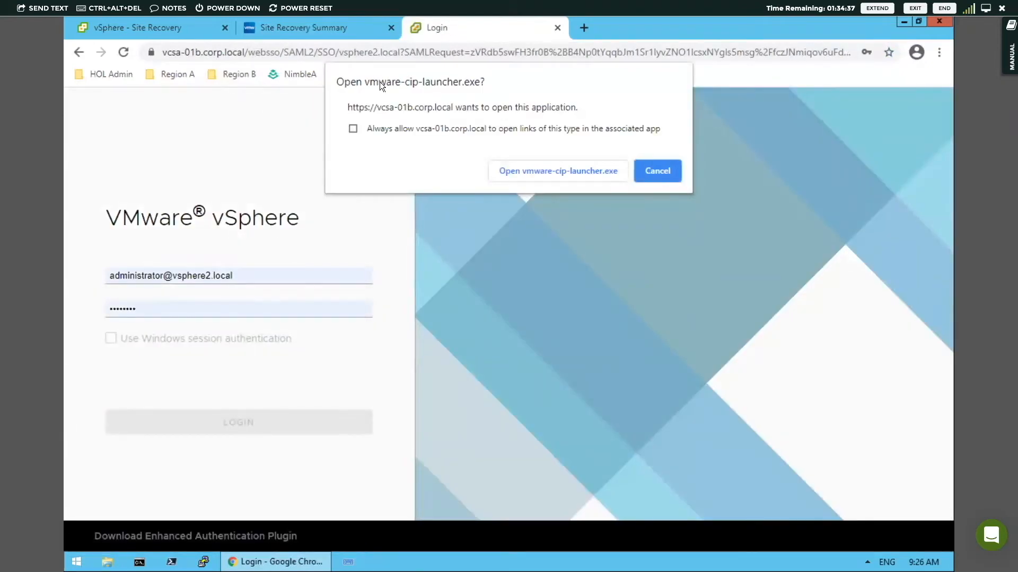
click(352, 130)
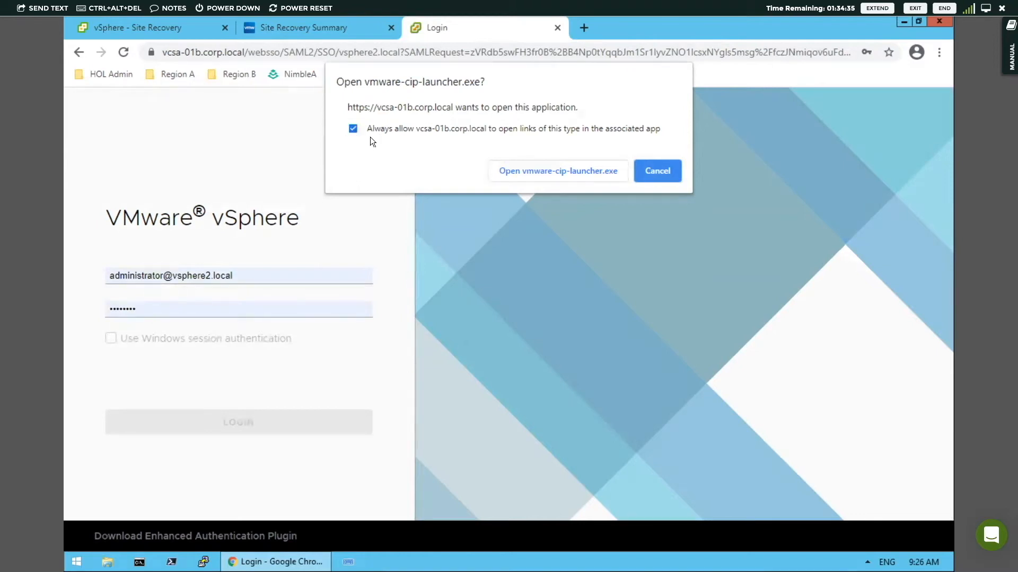
click(525, 174)
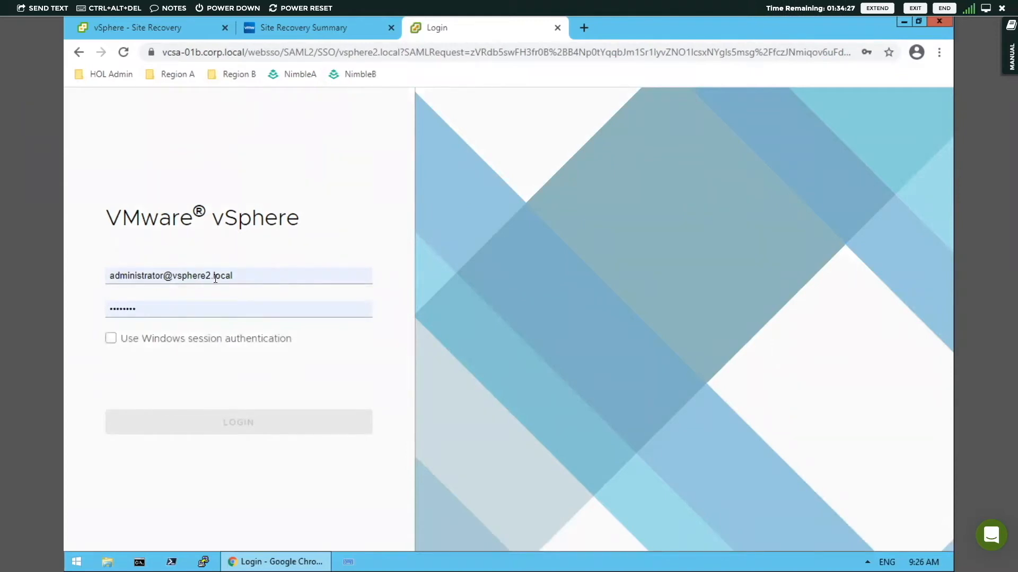
click(222, 419)
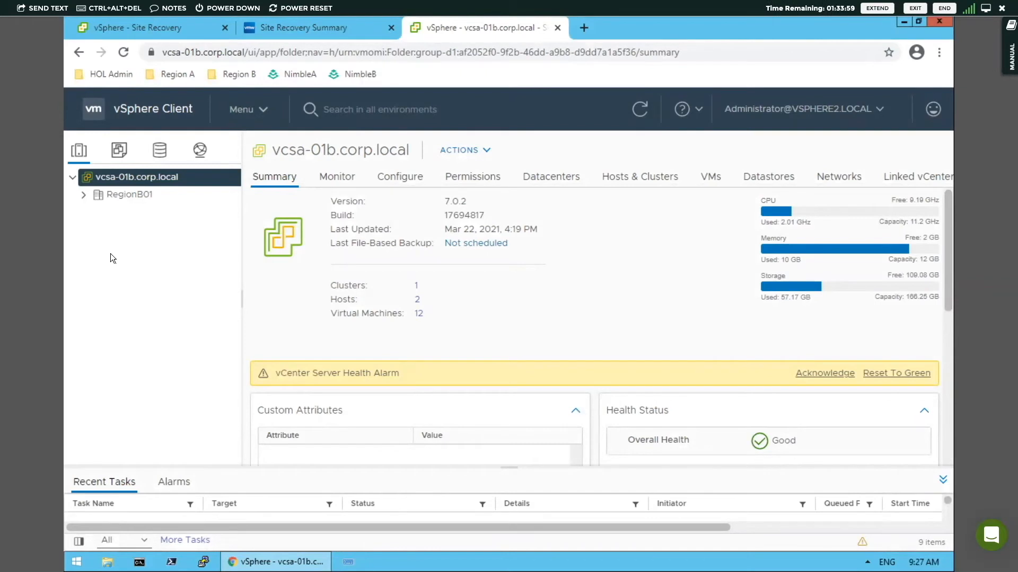
Examine RegionB01's VM folders, checking the Accounting folders under Protected Apps RegionB01 and Recovered Apps RegionB01 for virtual machines.
click(119, 152)
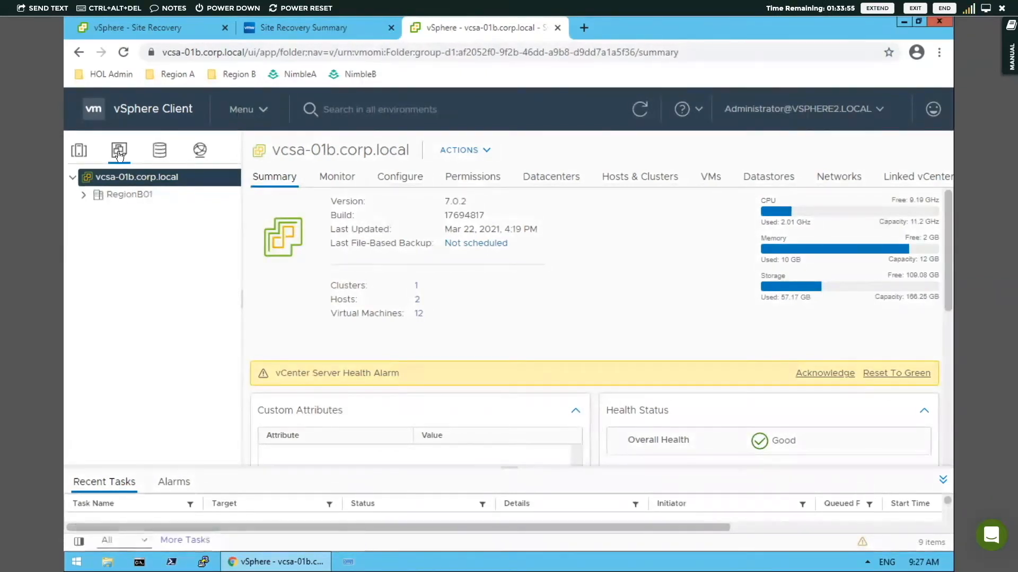
click(83, 195)
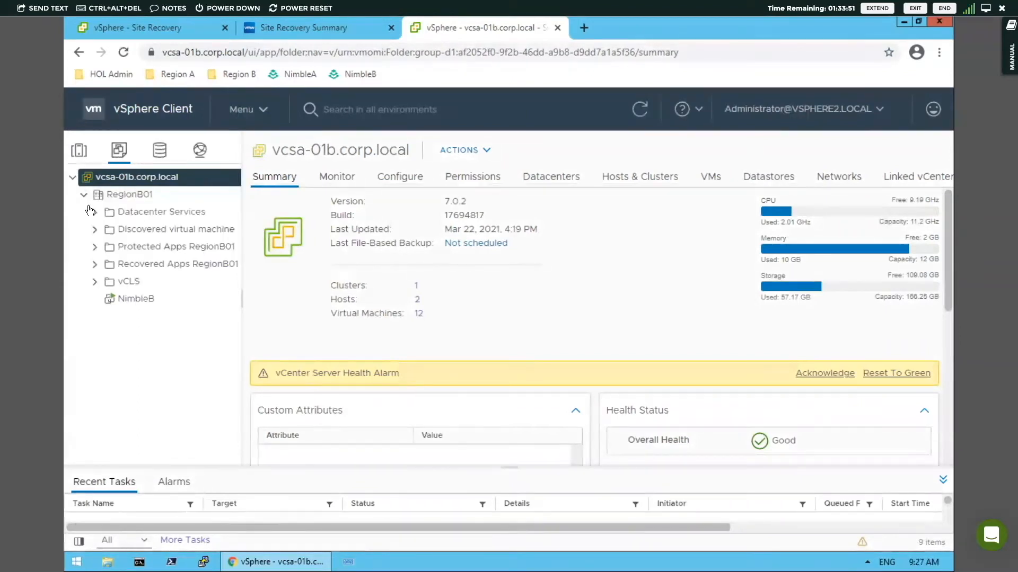
click(95, 248)
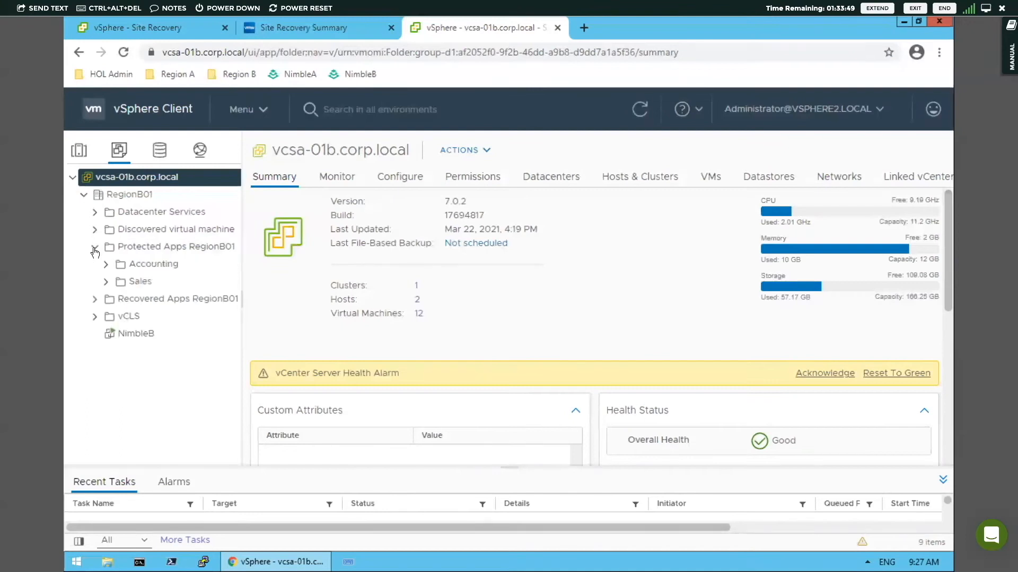
click(106, 264)
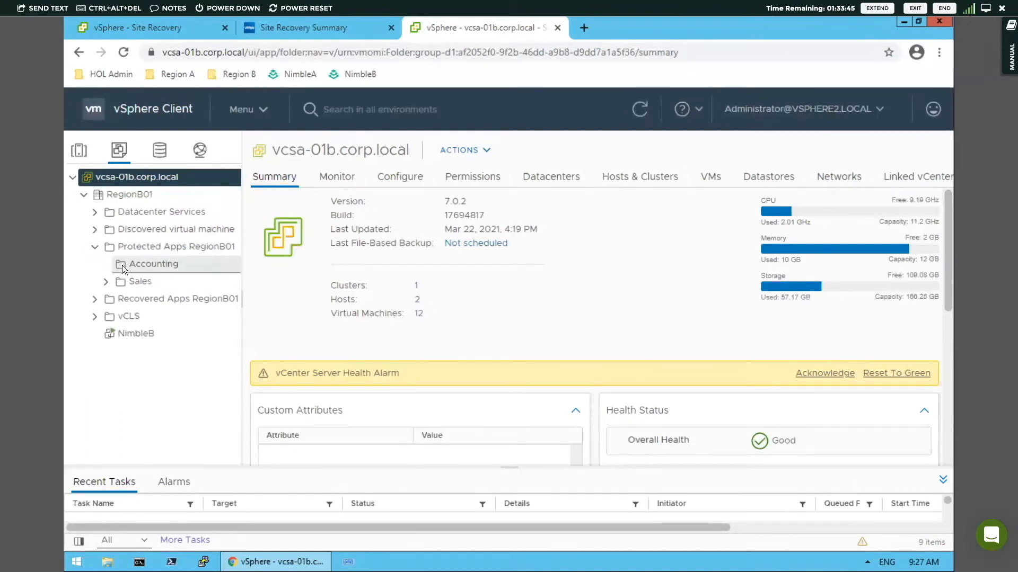
click(121, 265)
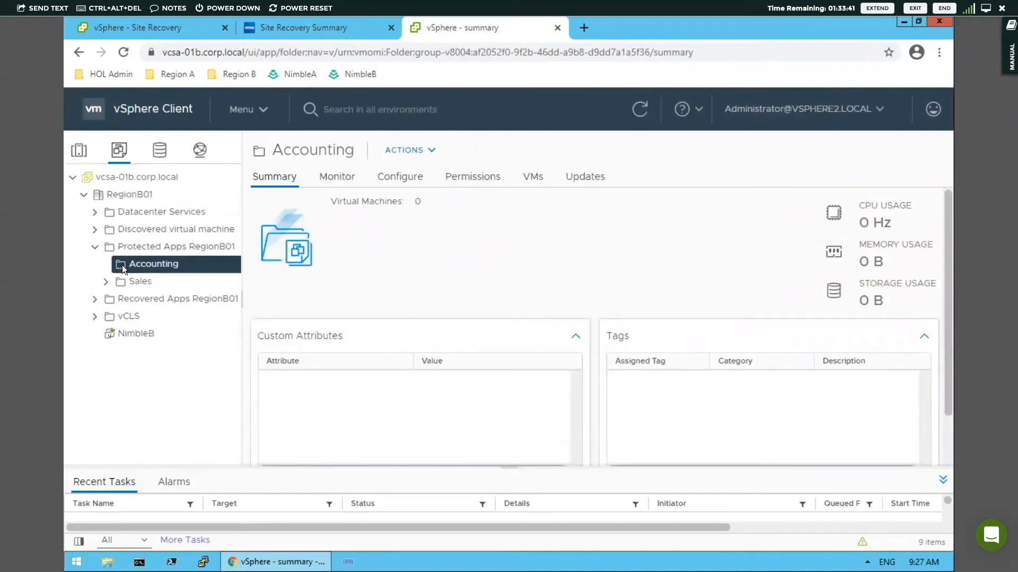
click(95, 247)
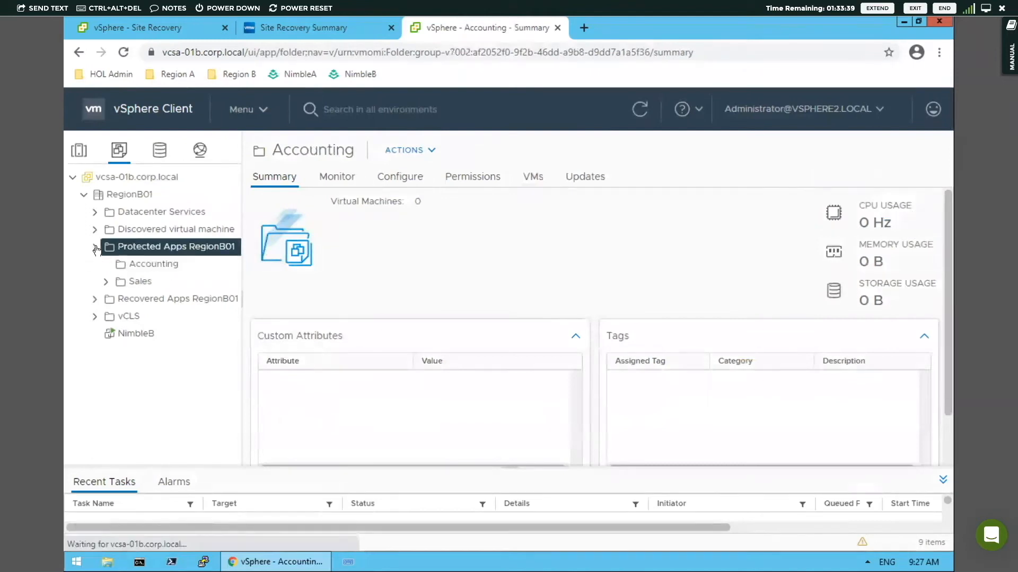
click(96, 265)
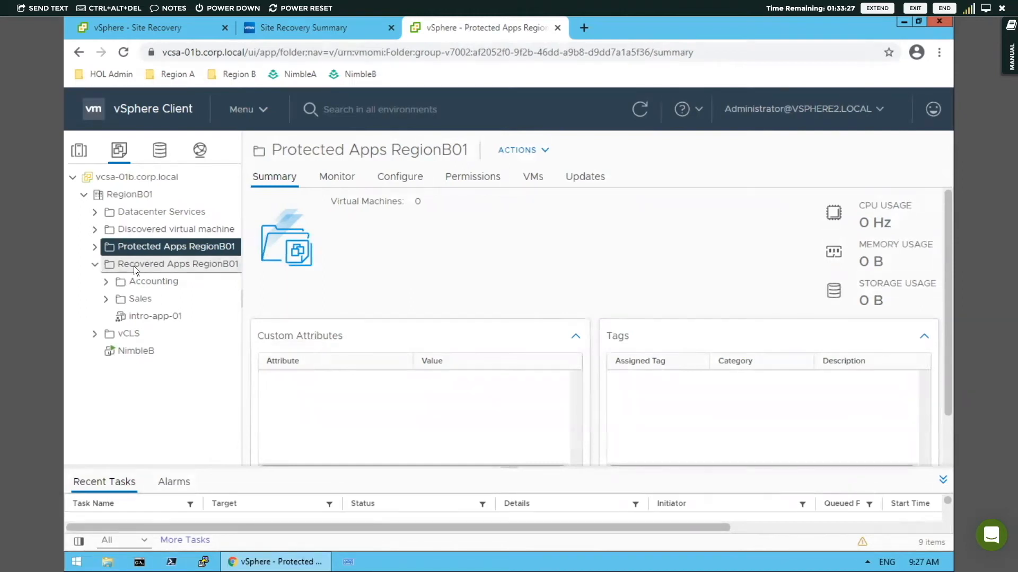
click(127, 281)
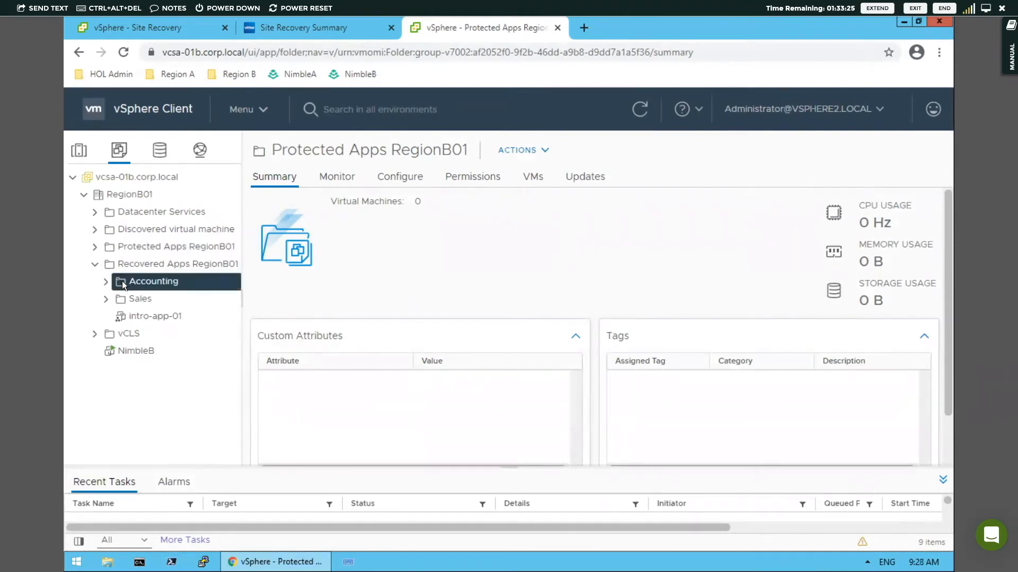
click(106, 283)
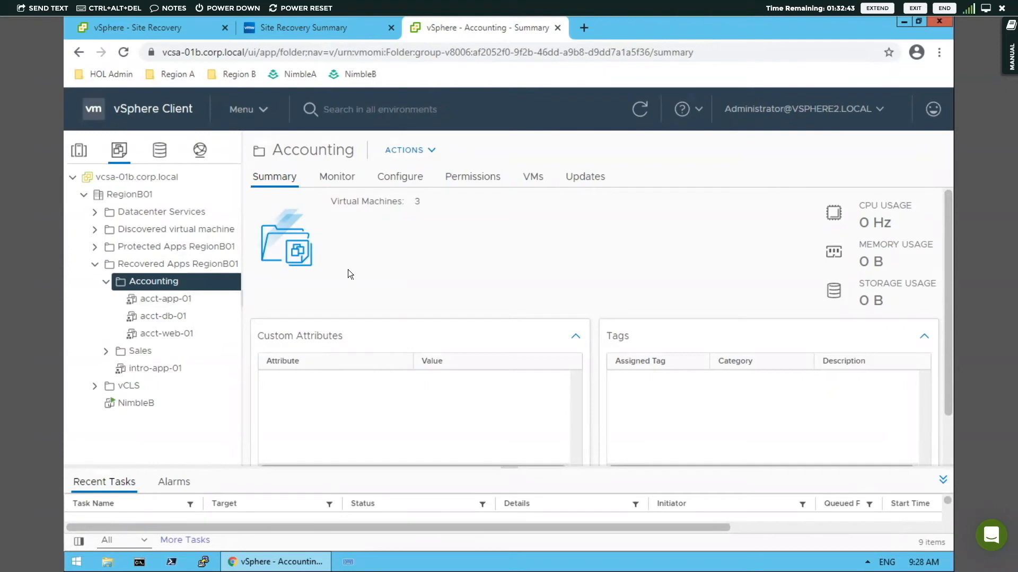
In Site Recovery, start a recovery plan named "Accounting Recovery Plan" with description "Accounting recovery plan", and proceed to the protection groups.
click(344, 32)
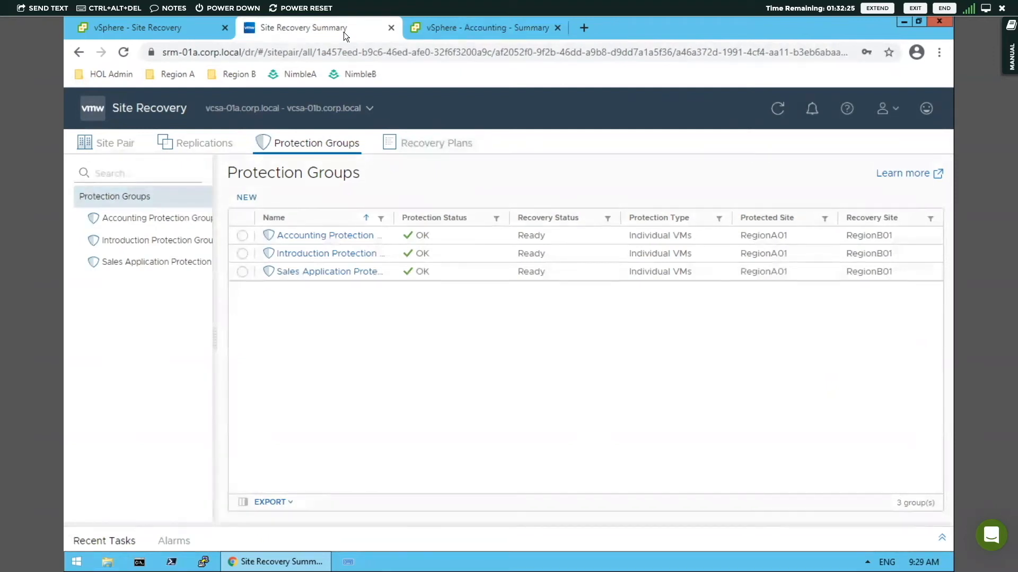
click(428, 148)
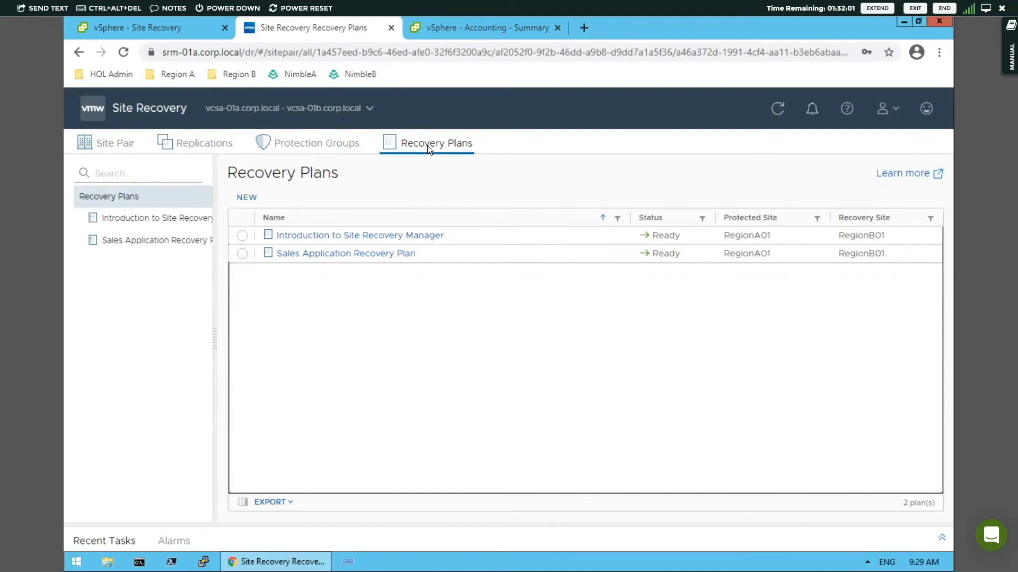
click(247, 198)
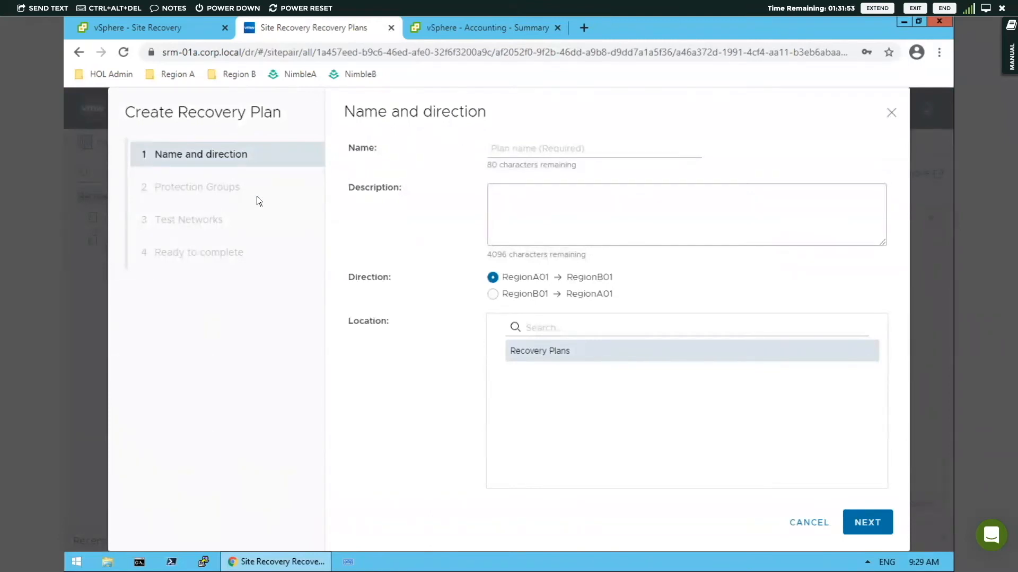
click(535, 143)
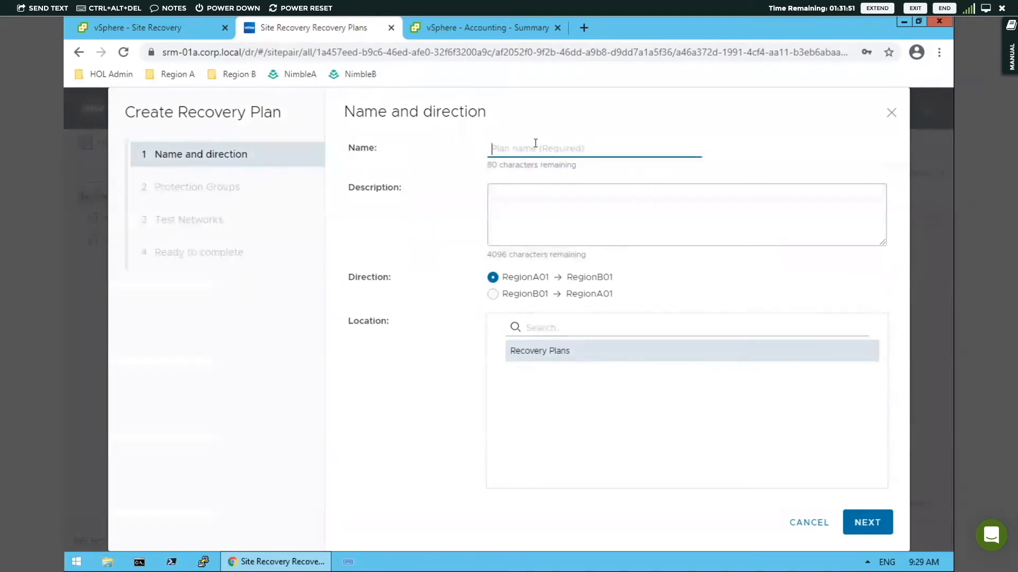
text(Acco)
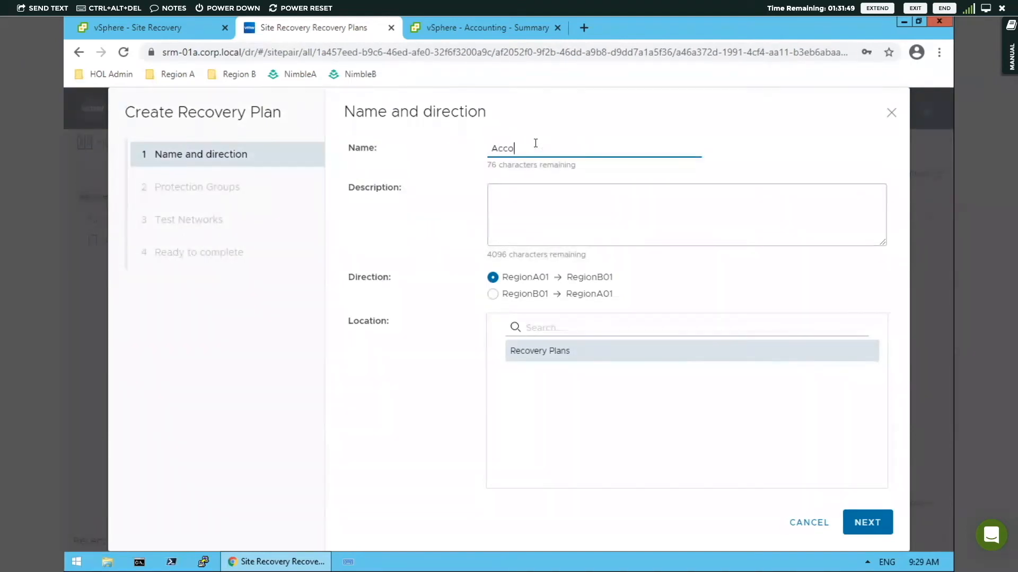
text(unting Recovery Plan)
click(528, 211)
text(Accounting )
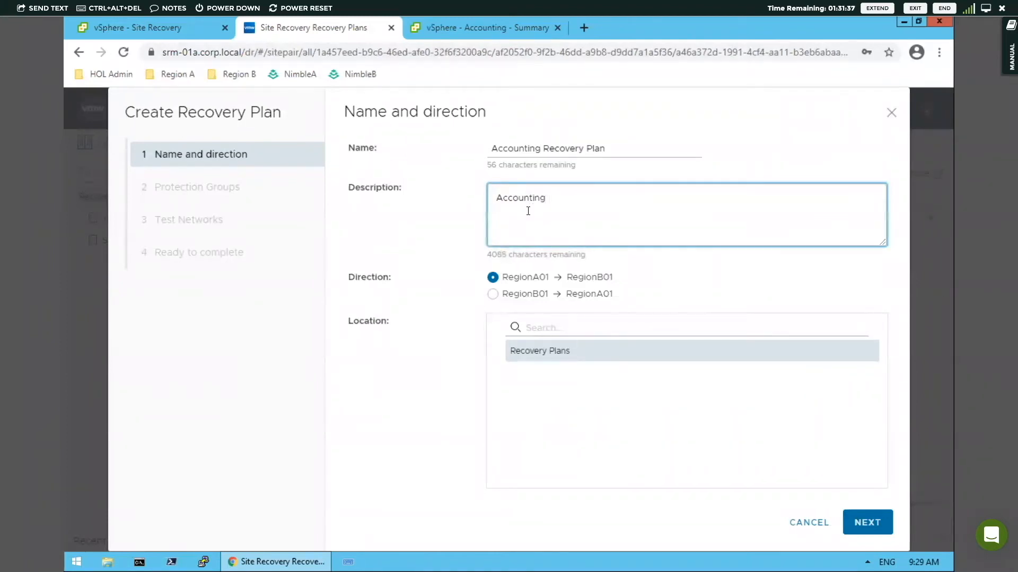
text(recovery plan)
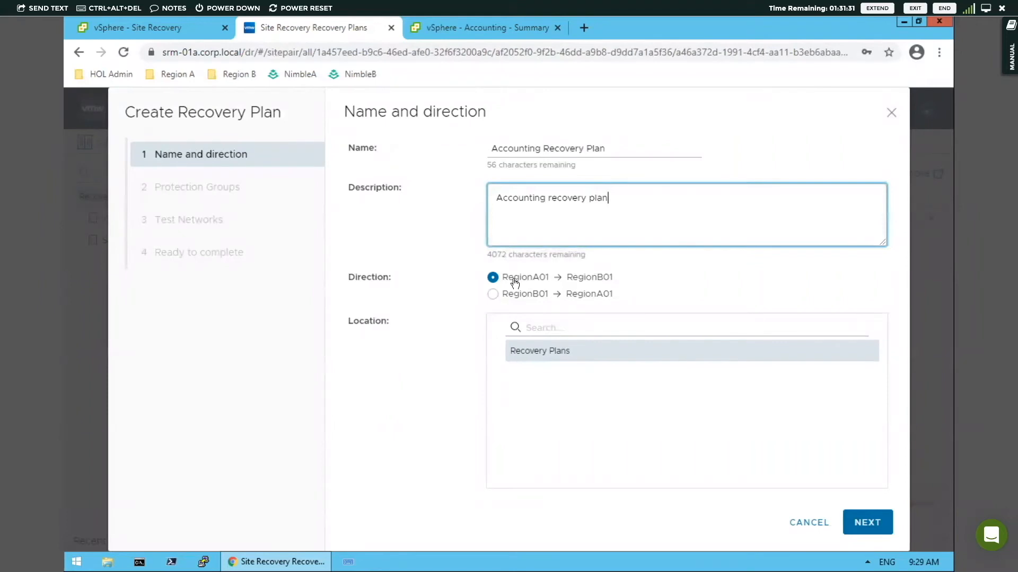
click(861, 520)
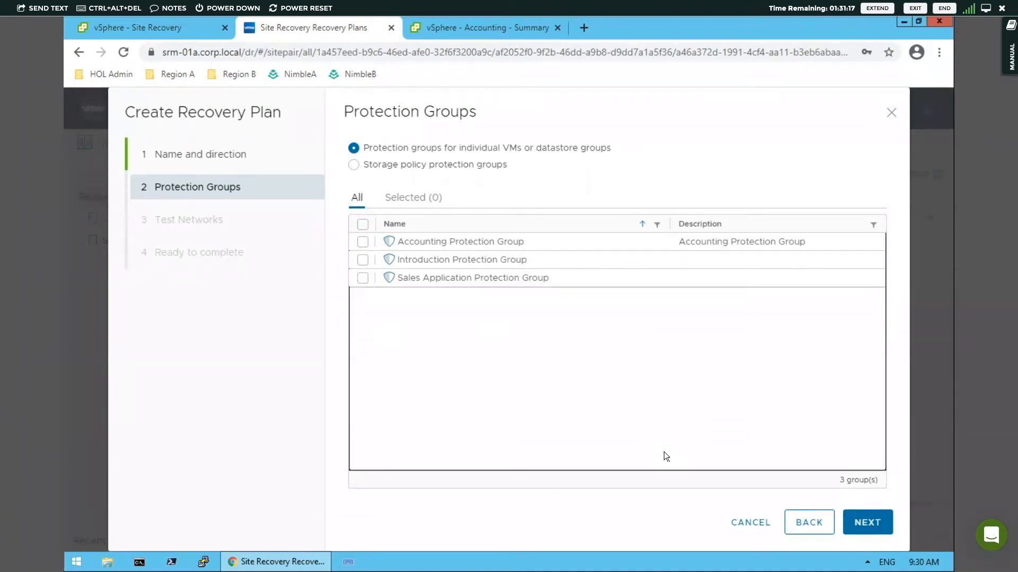
Include only the Accounting Protection Group in the recovery plan and proceed to the test networks.
click(361, 235)
click(362, 241)
click(362, 260)
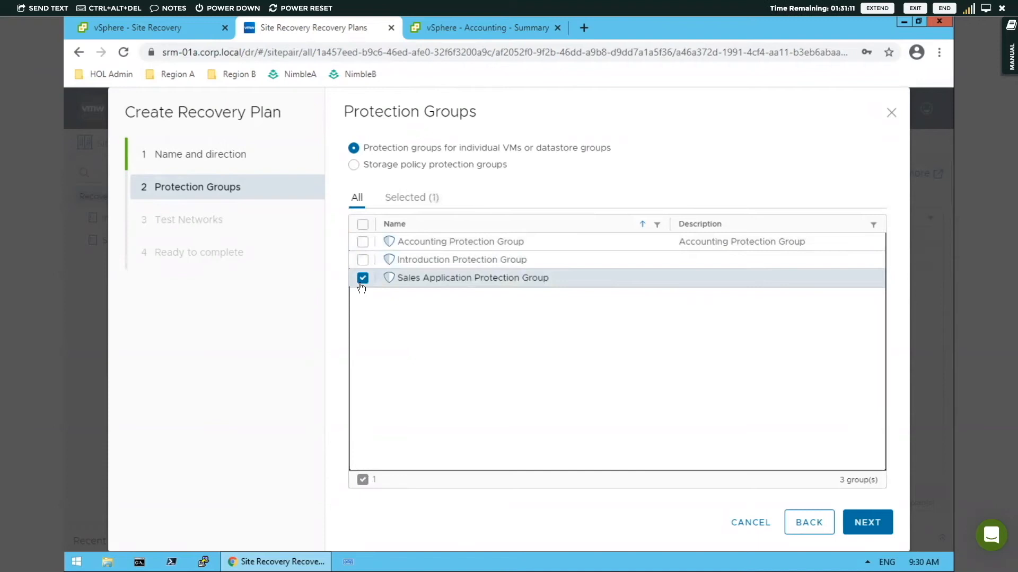
click(362, 277)
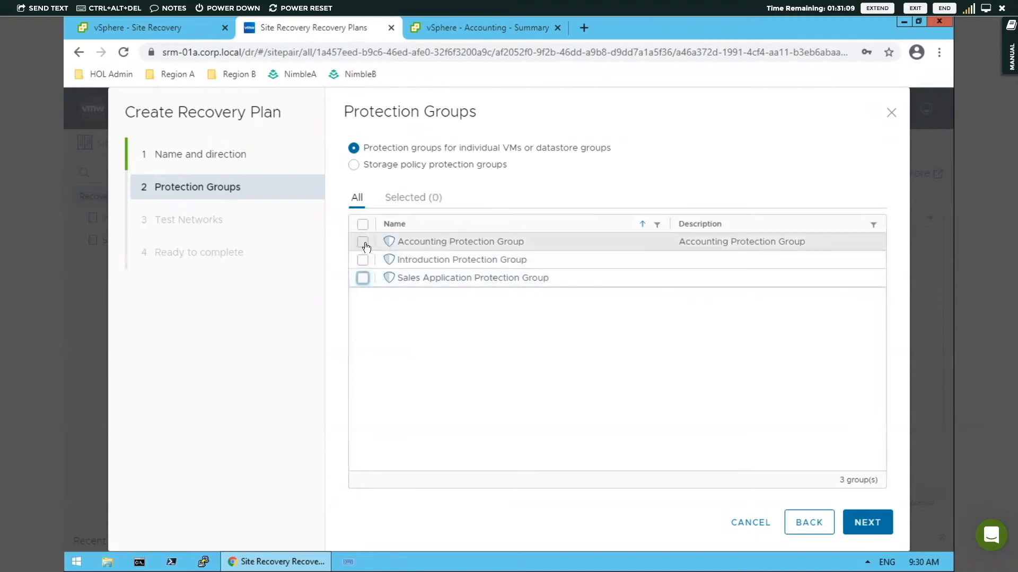
click(365, 244)
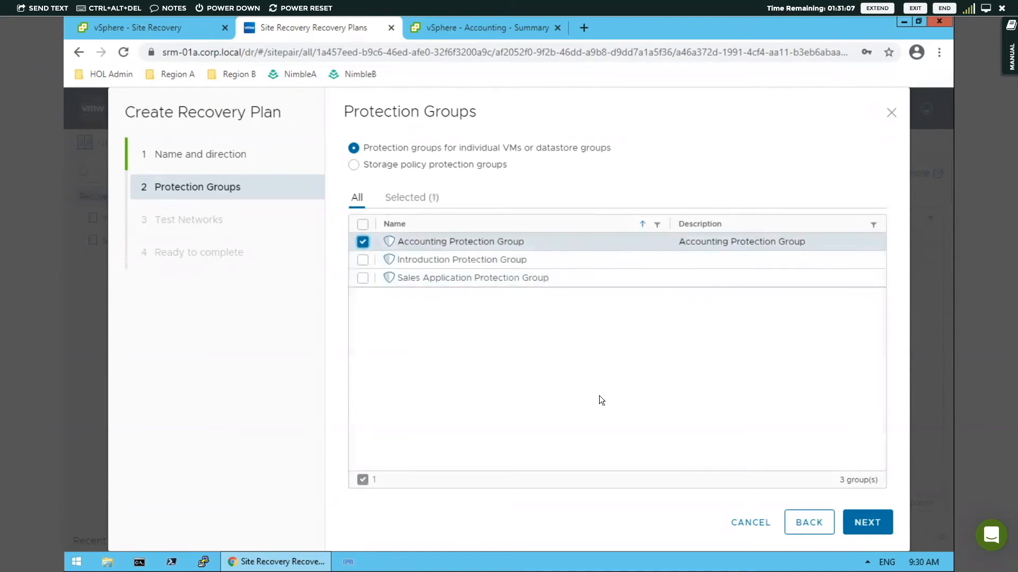
click(867, 525)
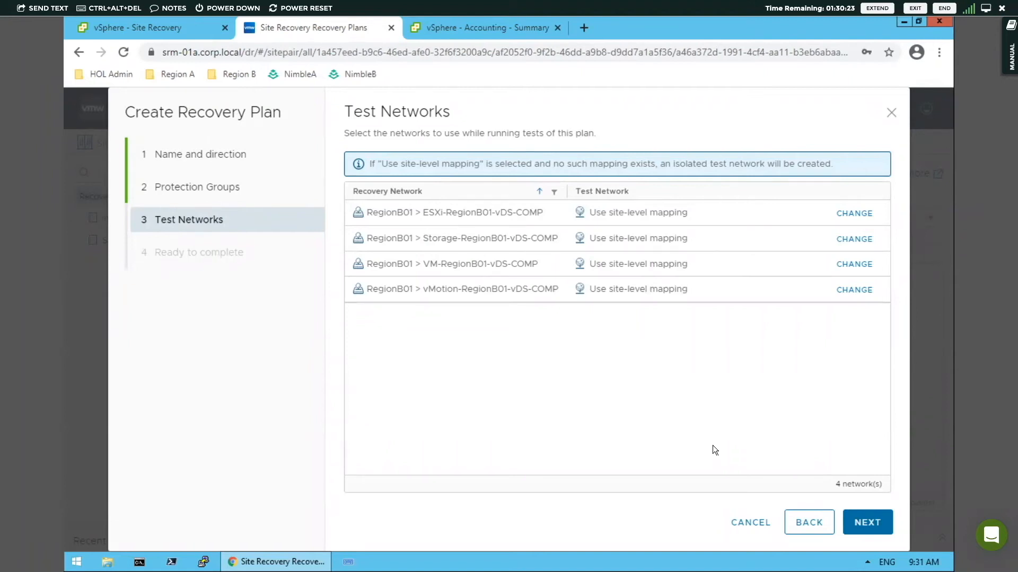
Keep site-level mapping for all test networks, finish creating the recovery plan, and check the notifications.
click(867, 523)
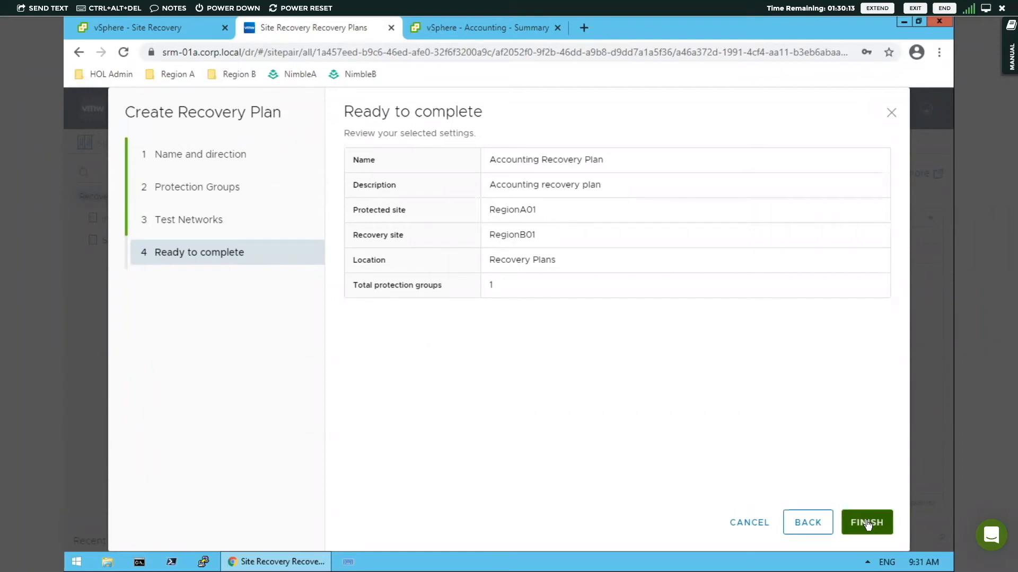
click(867, 524)
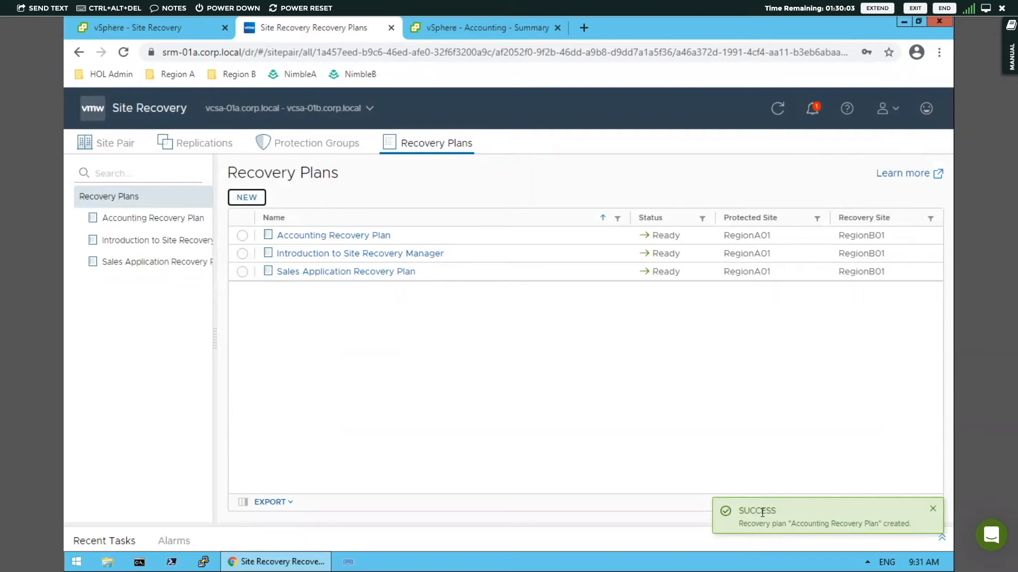
click(813, 109)
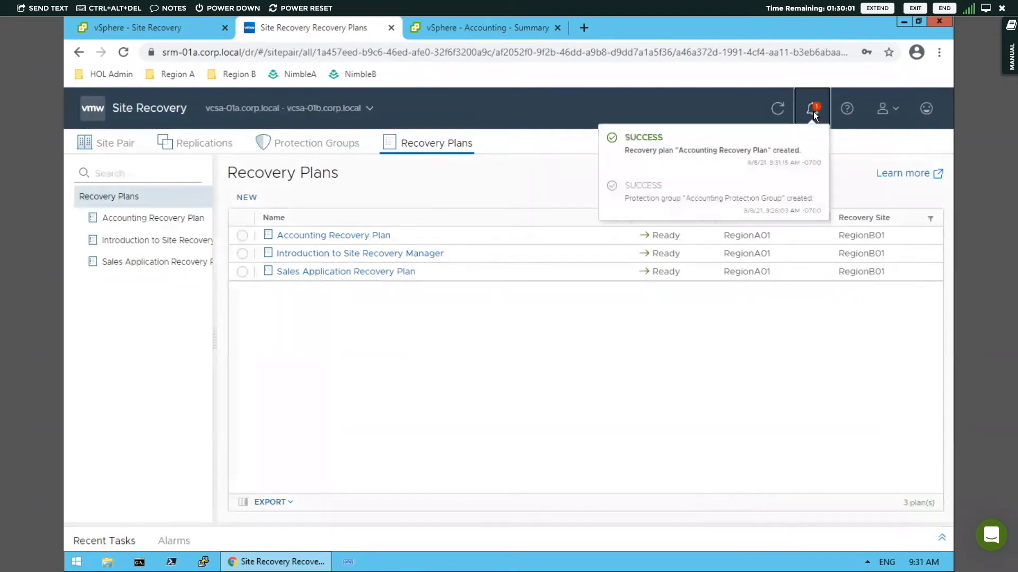
click(813, 111)
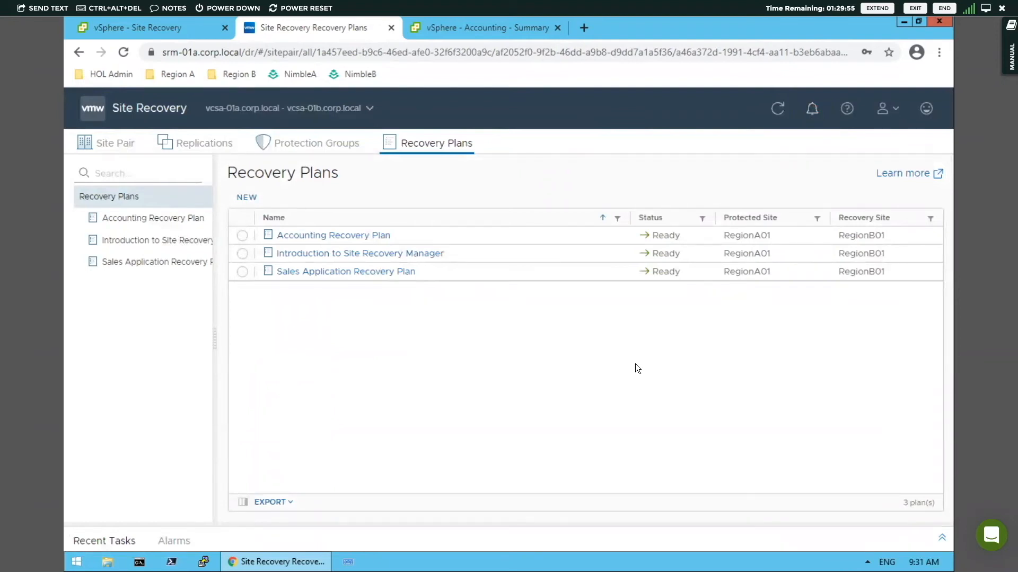
Run a test of the Accounting Recovery Plan without replicating recent changes to the recovery site.
click(309, 235)
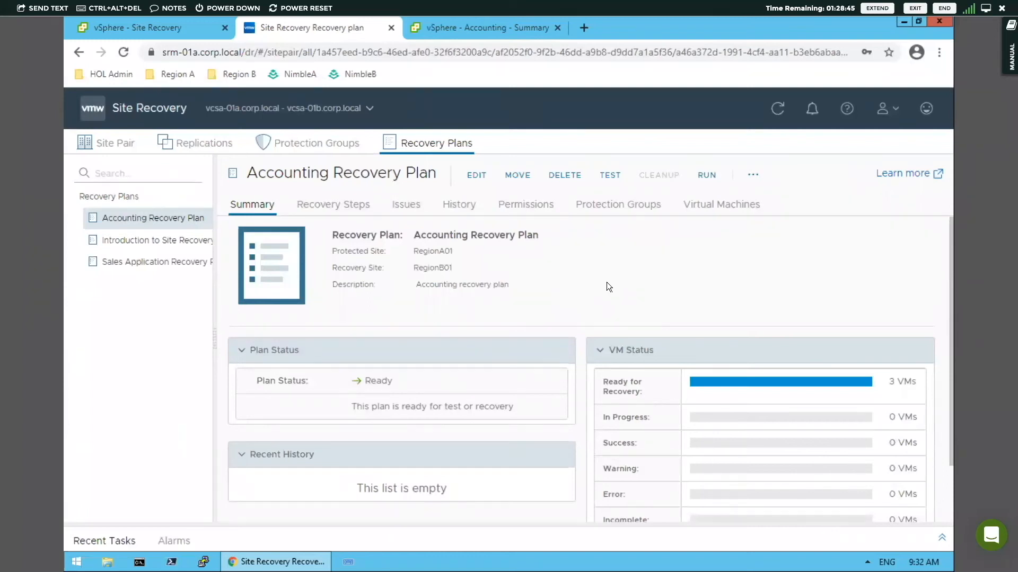
click(608, 177)
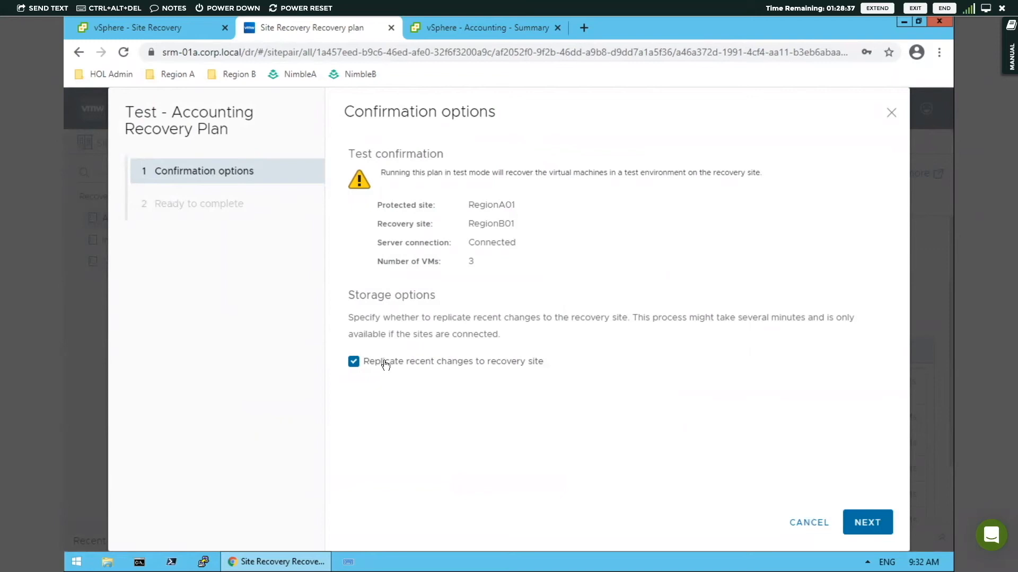
click(353, 362)
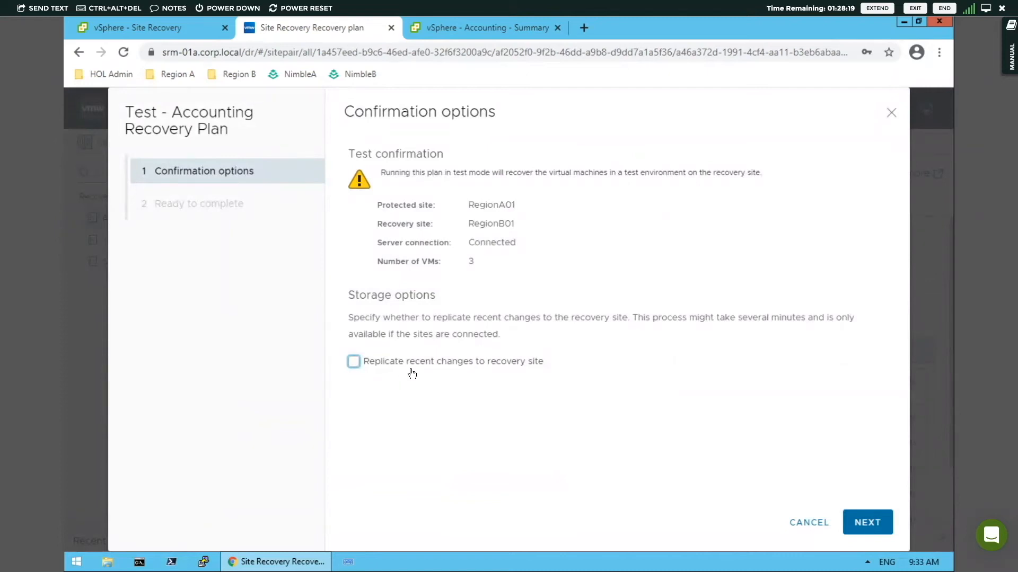
click(871, 523)
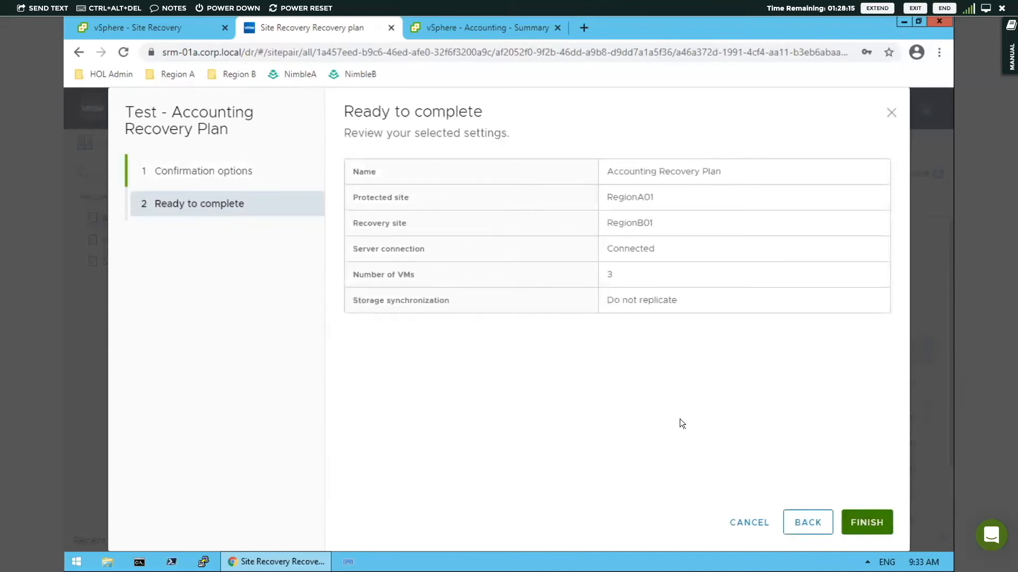
click(867, 519)
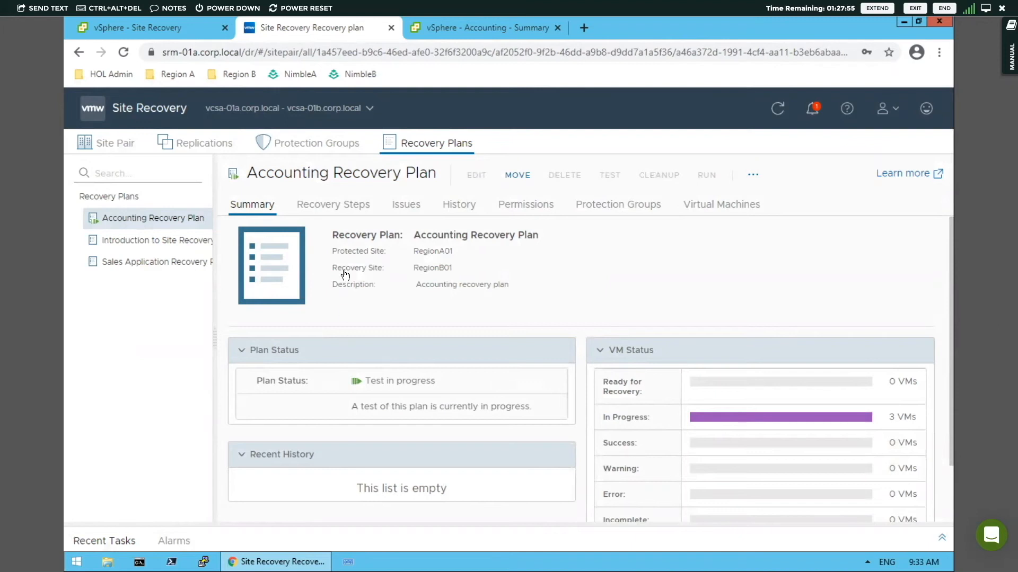
Examine the test's recovery steps for the Accounting Recovery Plan, including the virtual machines under Power on priority 3 VMs.
click(341, 205)
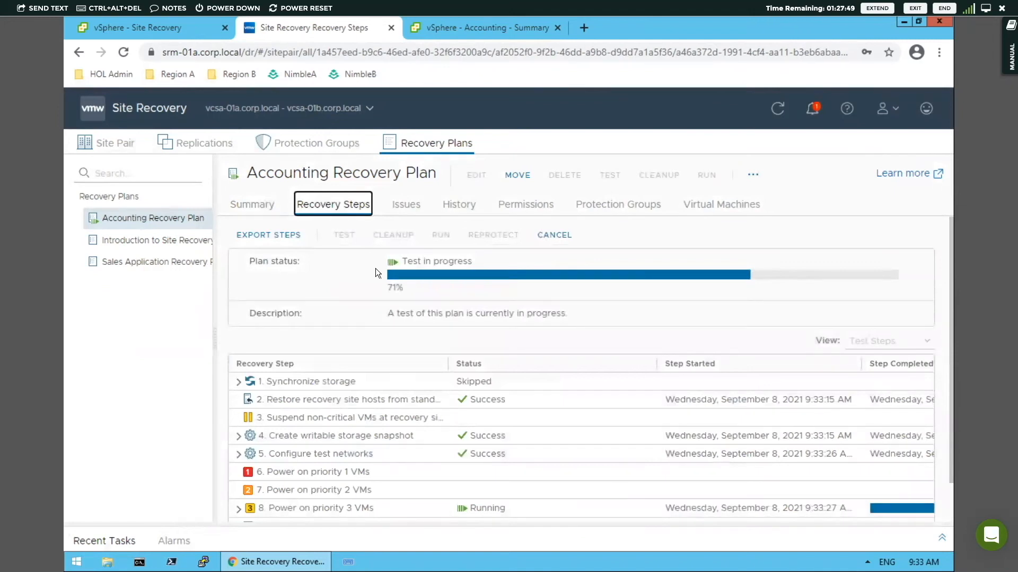
drag(267, 382, 325, 382)
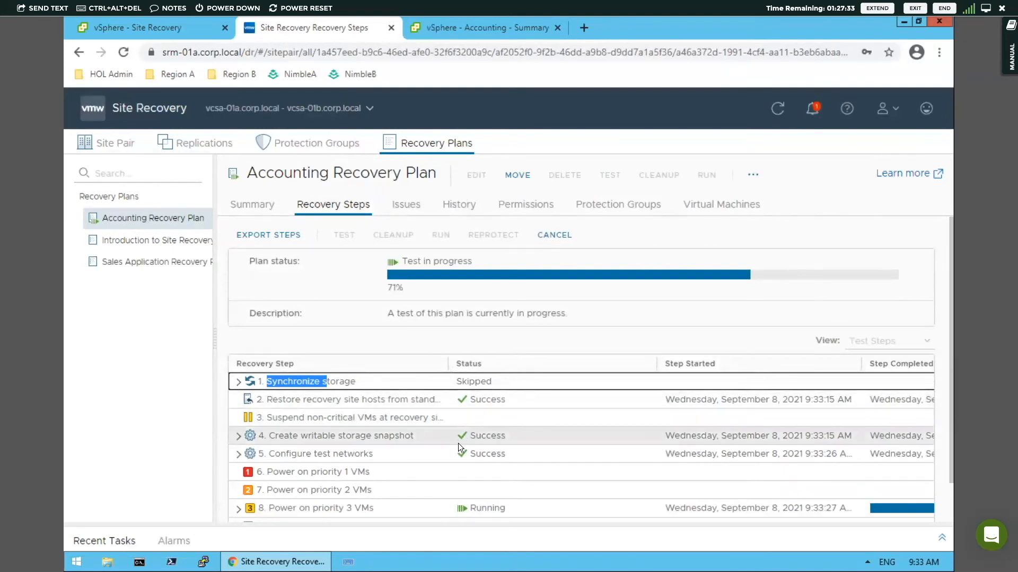
scroll(459, 444, down, 2)
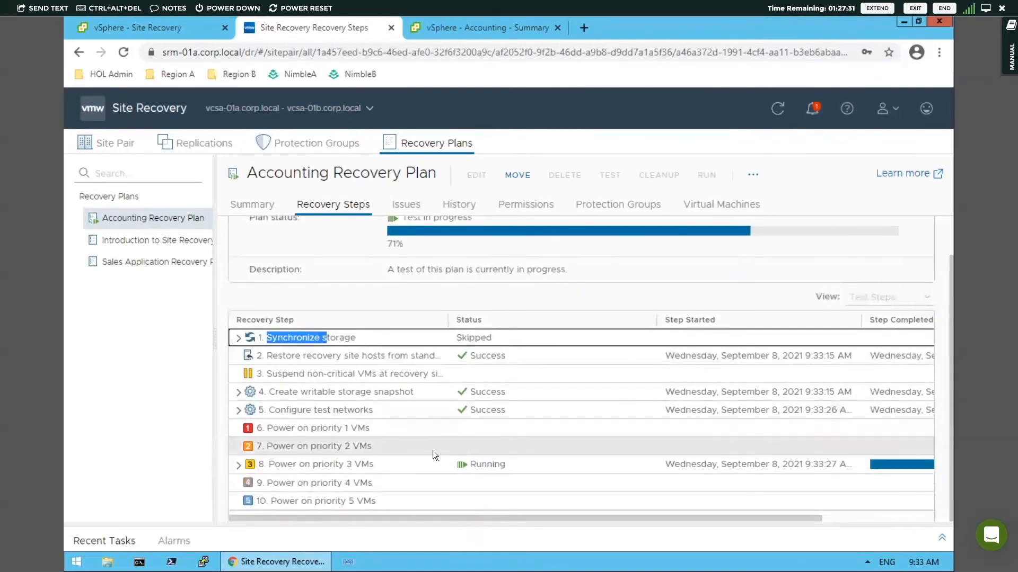
click(238, 467)
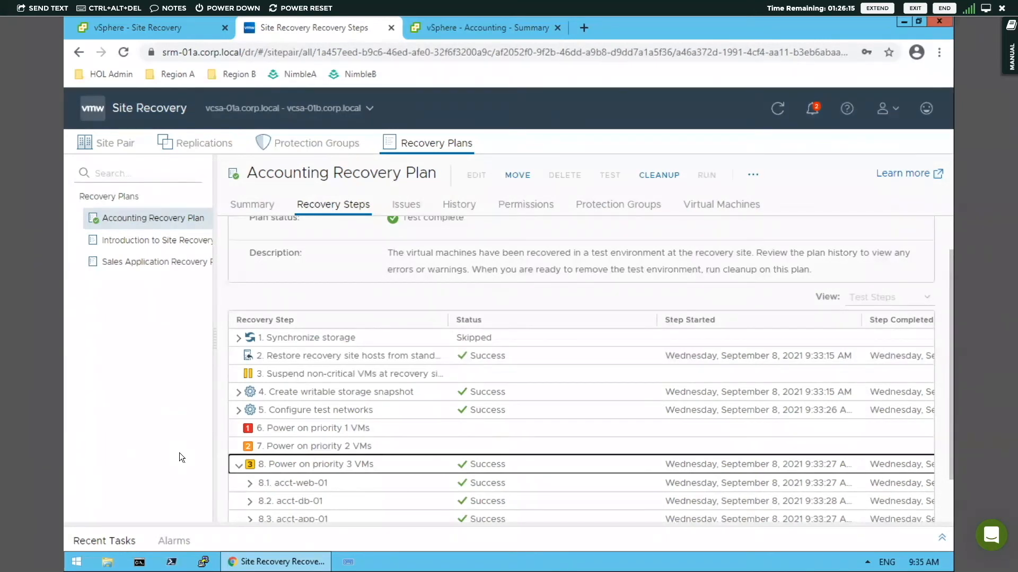
click(239, 465)
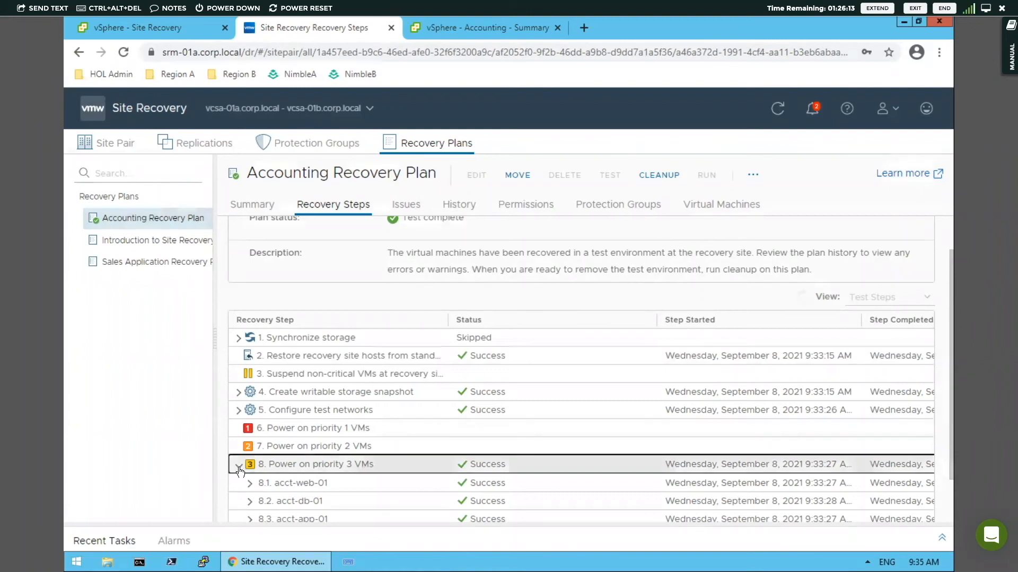
scroll(400, 478, up, 1)
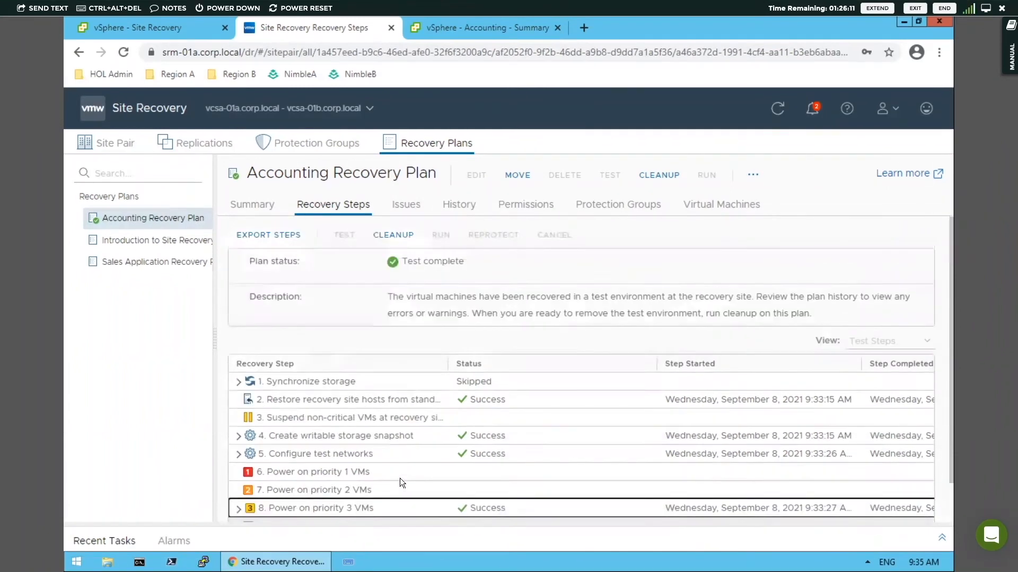
Check the Accounting Recovery Plan's test status and review the notifications about the test recovery.
drag(404, 261, 462, 262)
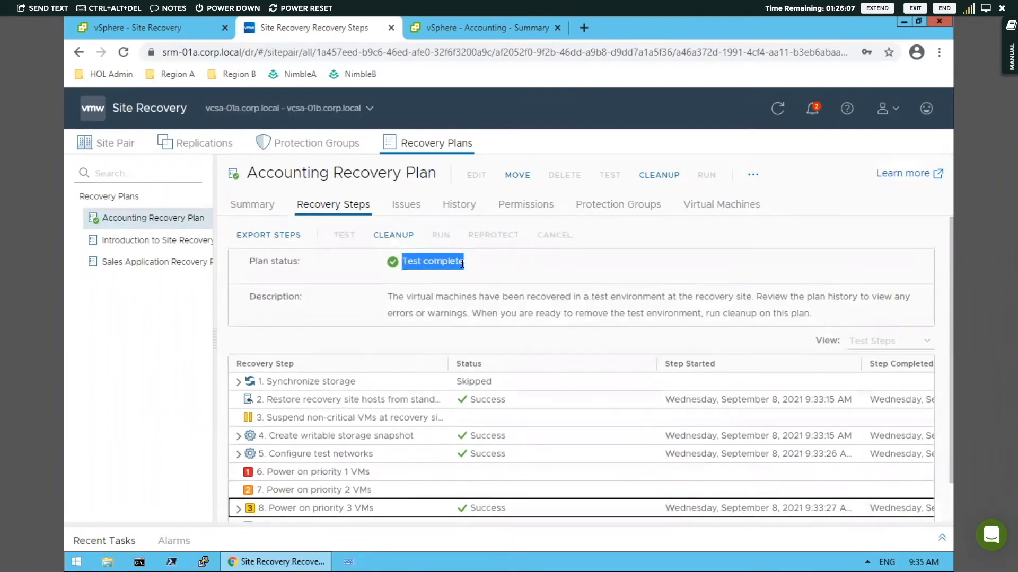
click(463, 262)
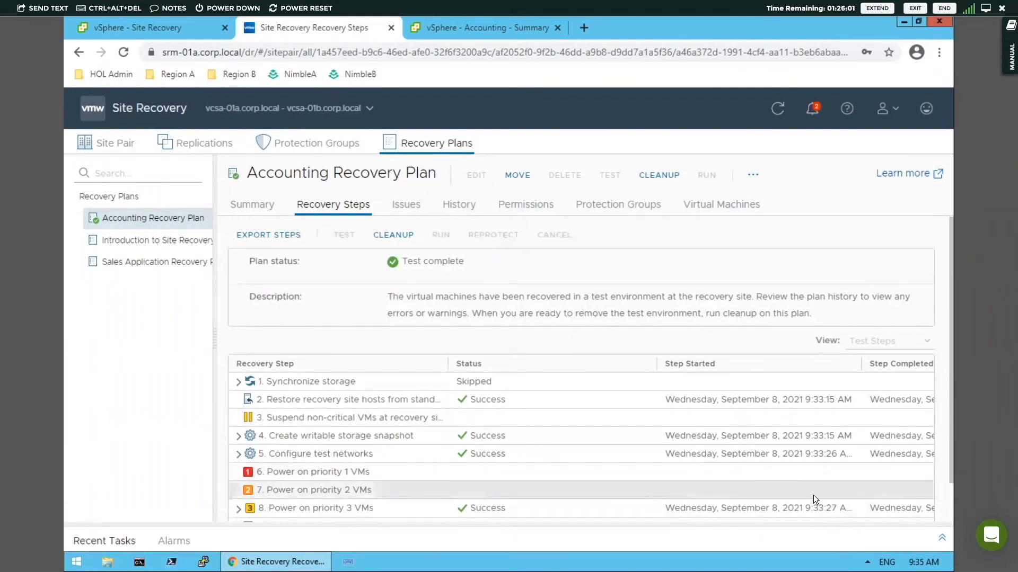
click(814, 109)
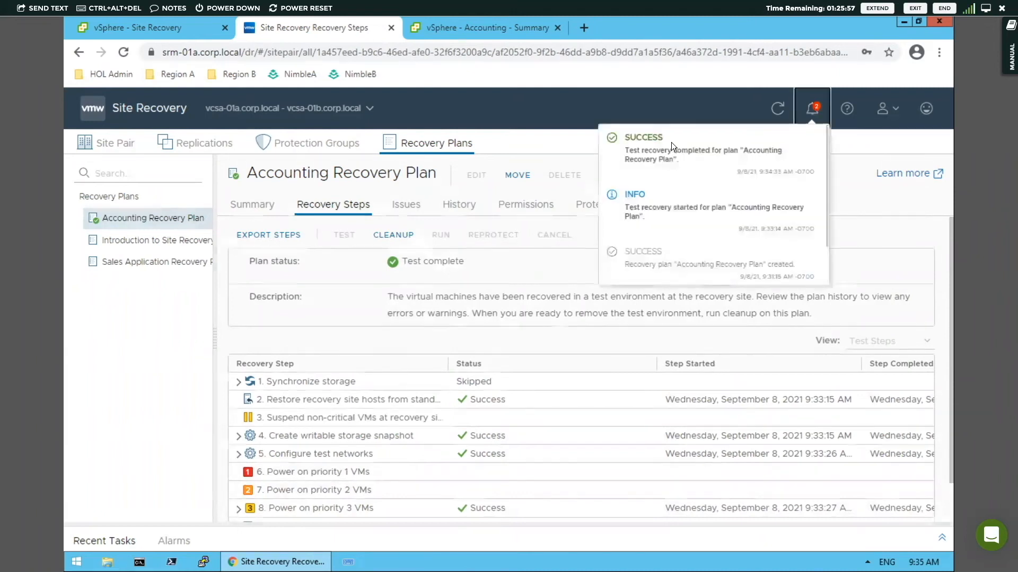
click(508, 254)
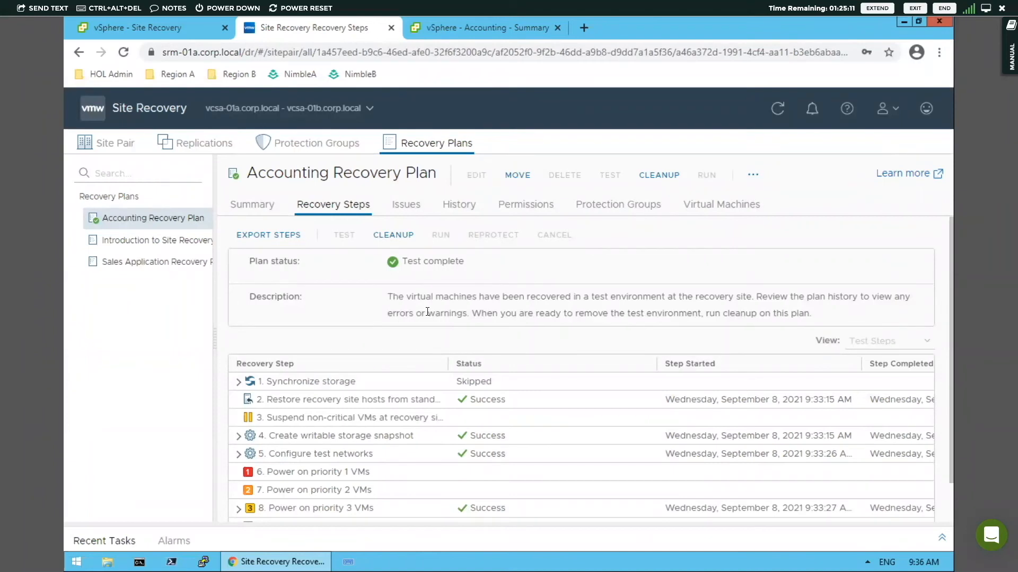
Clean up the Accounting Recovery Plan's test environment without forcing the cleanup.
click(400, 234)
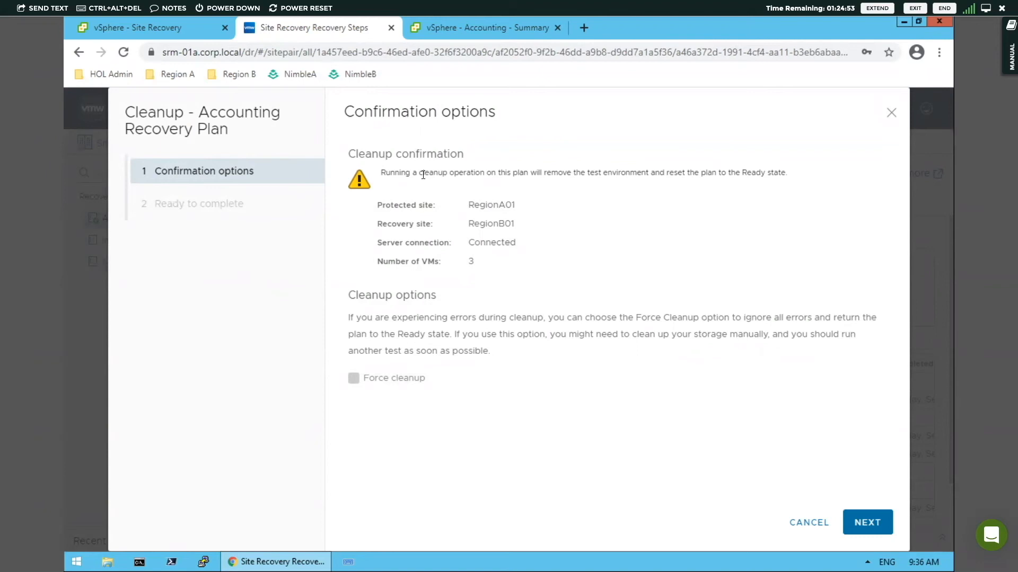
click(864, 518)
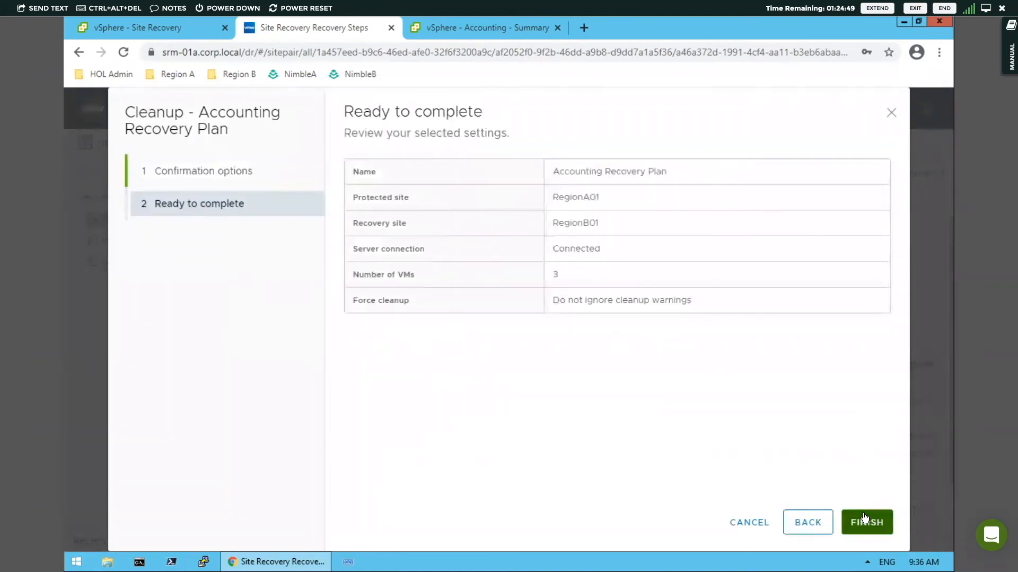
click(864, 518)
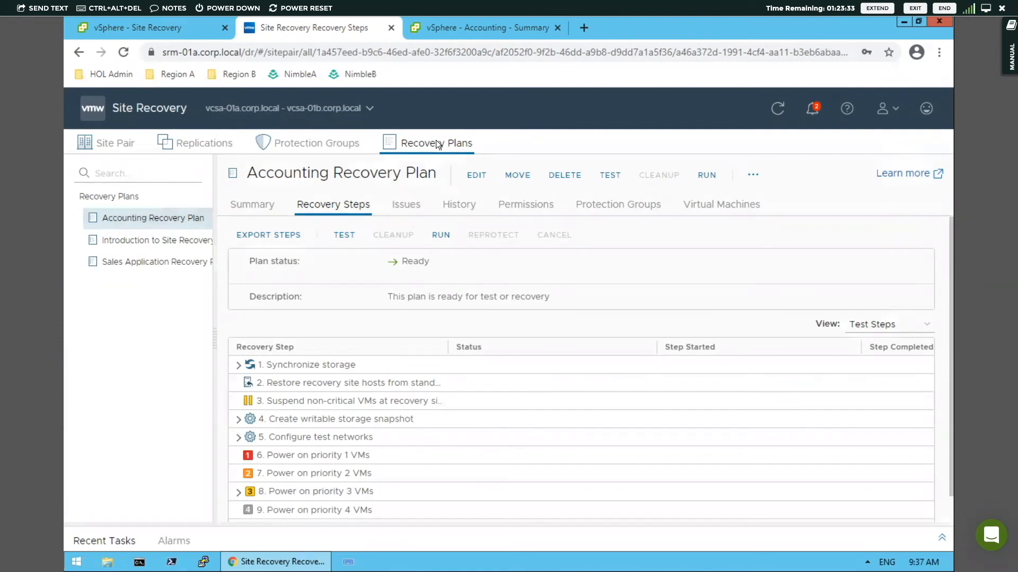
Start a RegionA01 to RegionB01 recovery plan named "Site-Wide Recovery Plan" with description "Recovery Plan for Region A", and proceed to the protection groups.
click(95, 198)
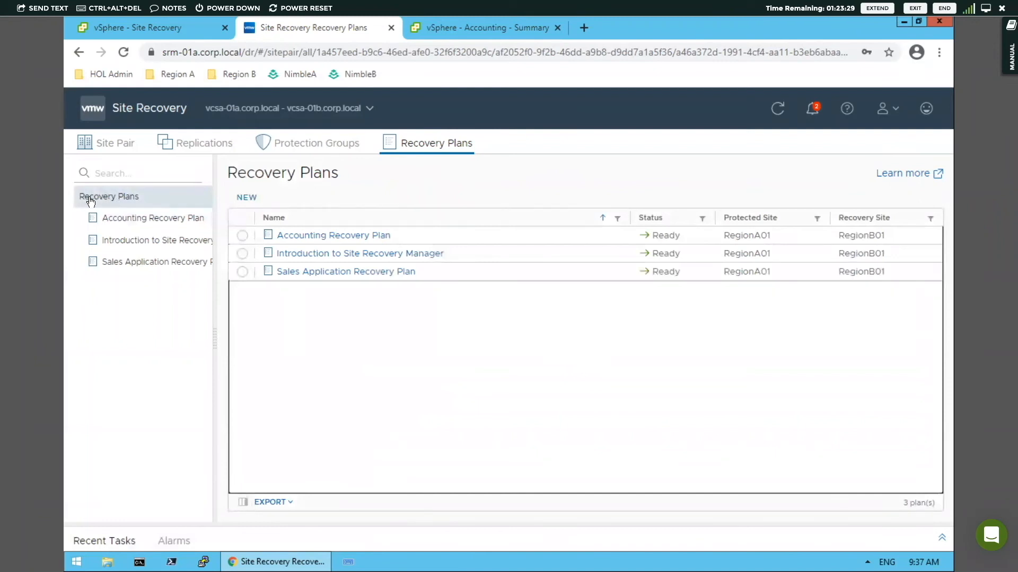
click(252, 198)
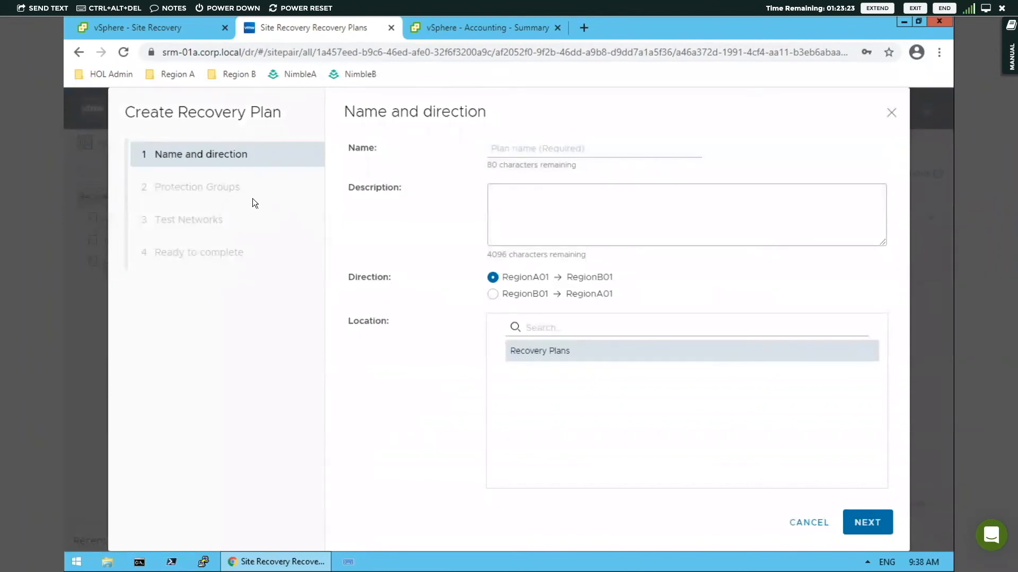
click(512, 149)
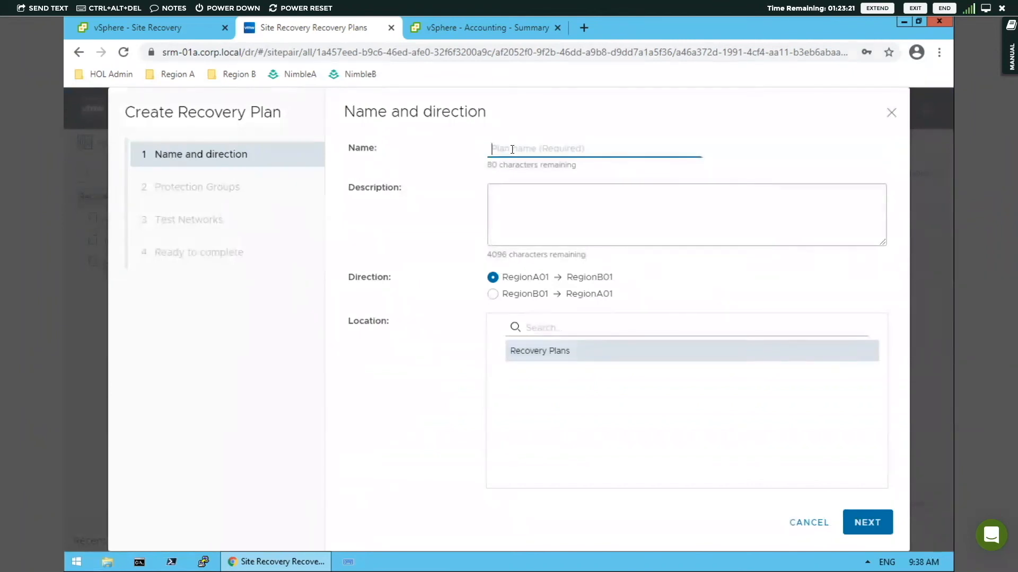
text(Site-Wide)
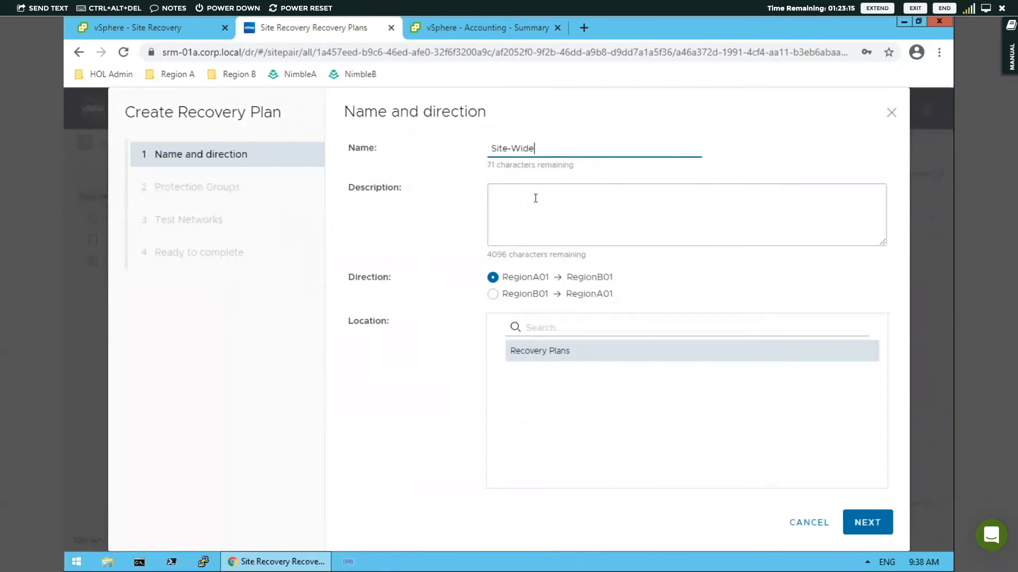
text( Recovery Plan)
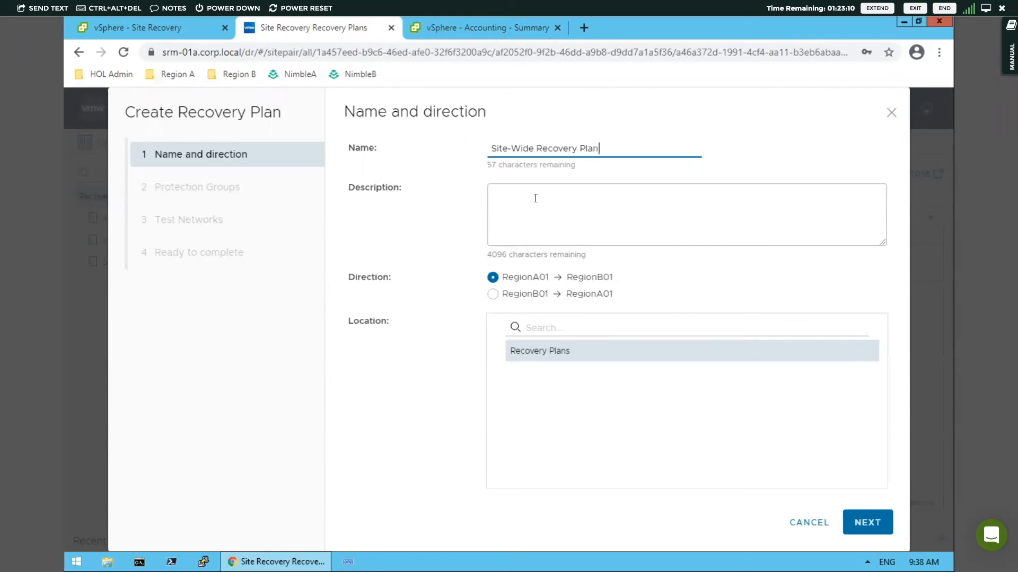
click(535, 198)
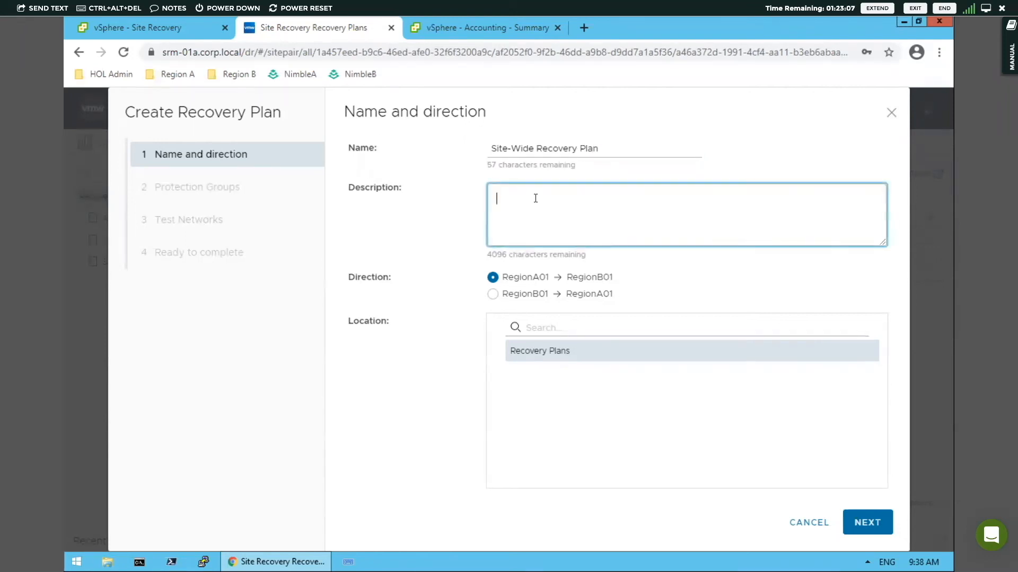
text(Recovery Plan )
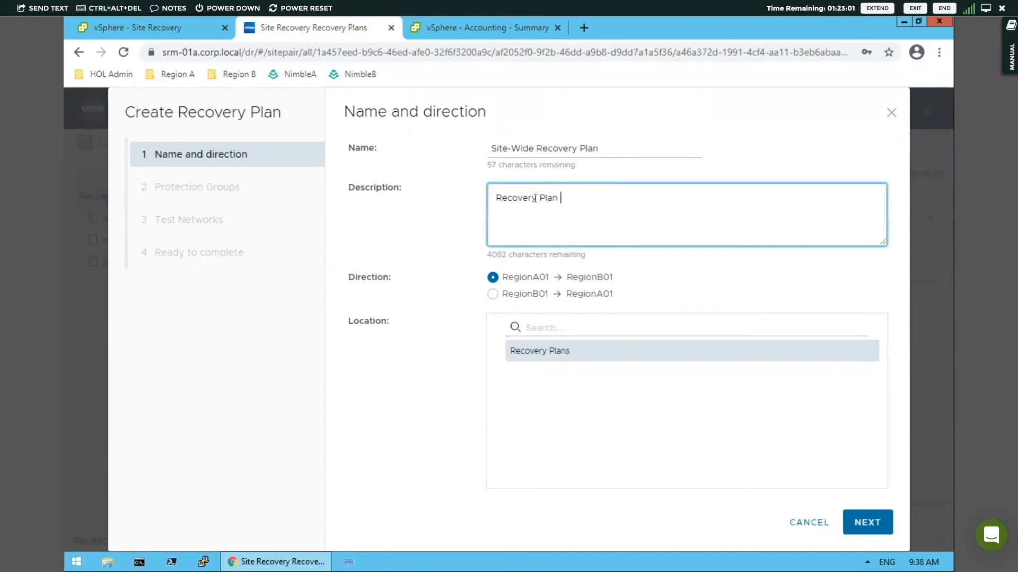
text(for )
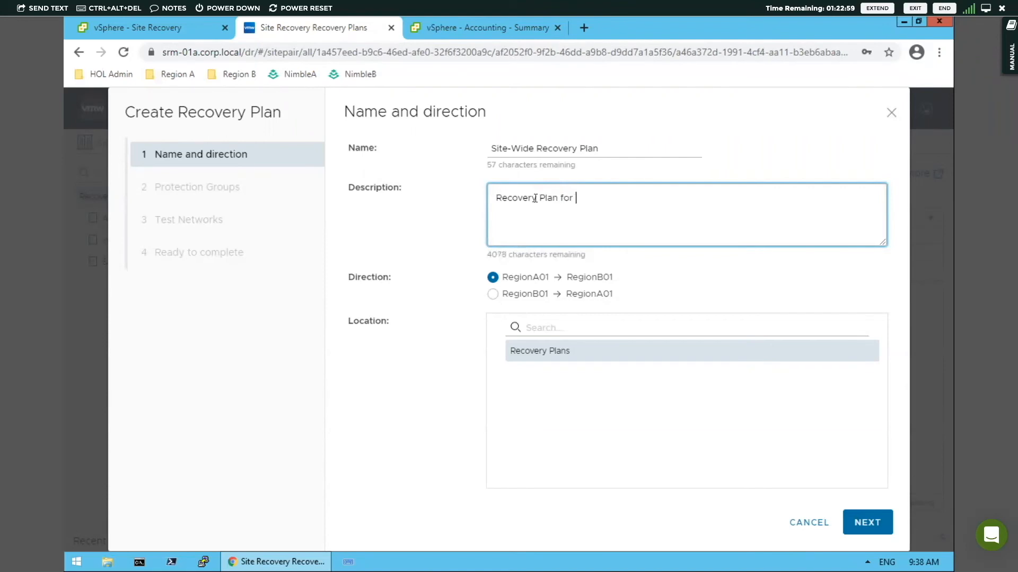
text(Region A)
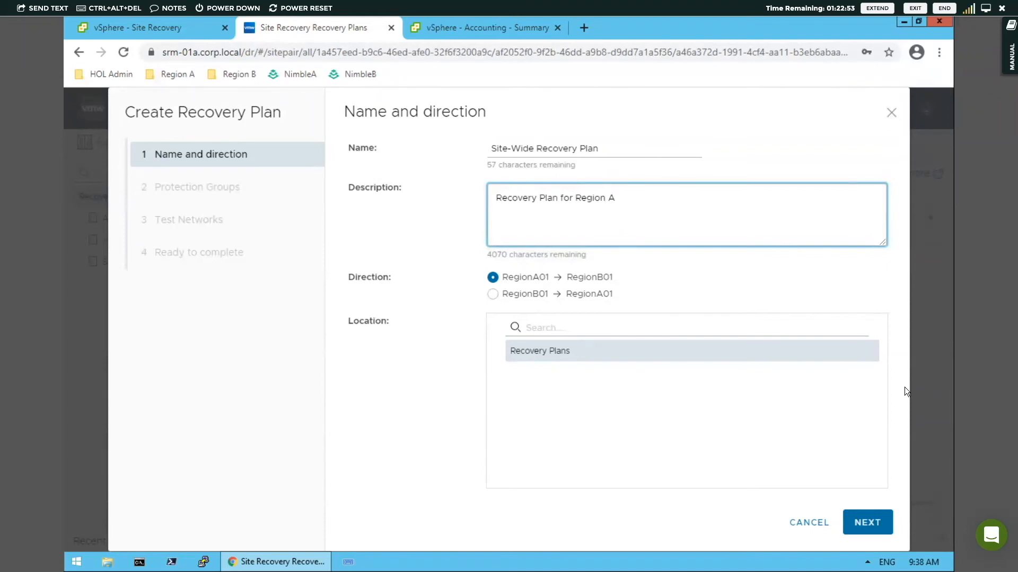
click(869, 524)
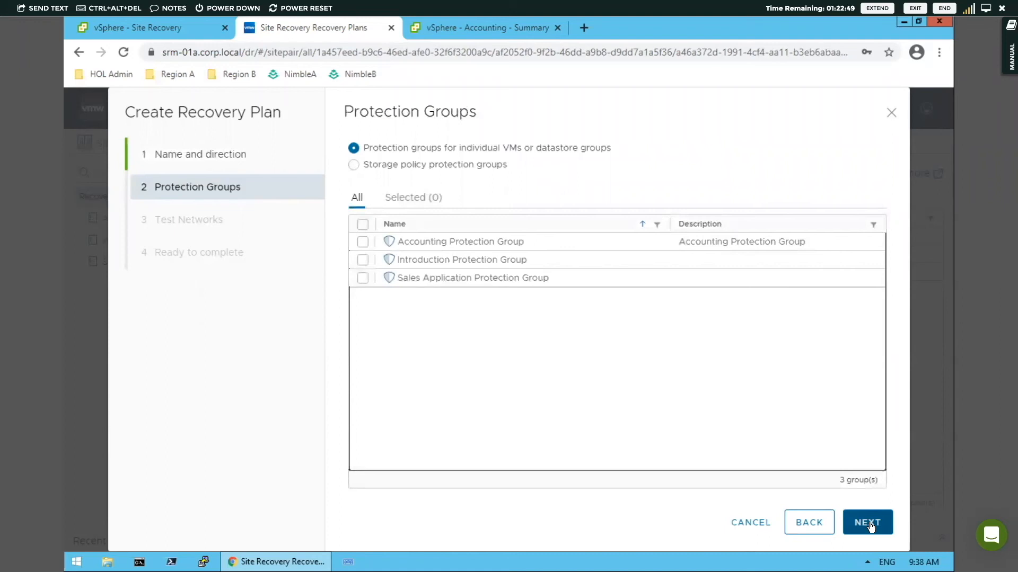
Include all listed protection groups, keep site-level mapping for the test networks, and finish creating the recovery plan.
click(362, 225)
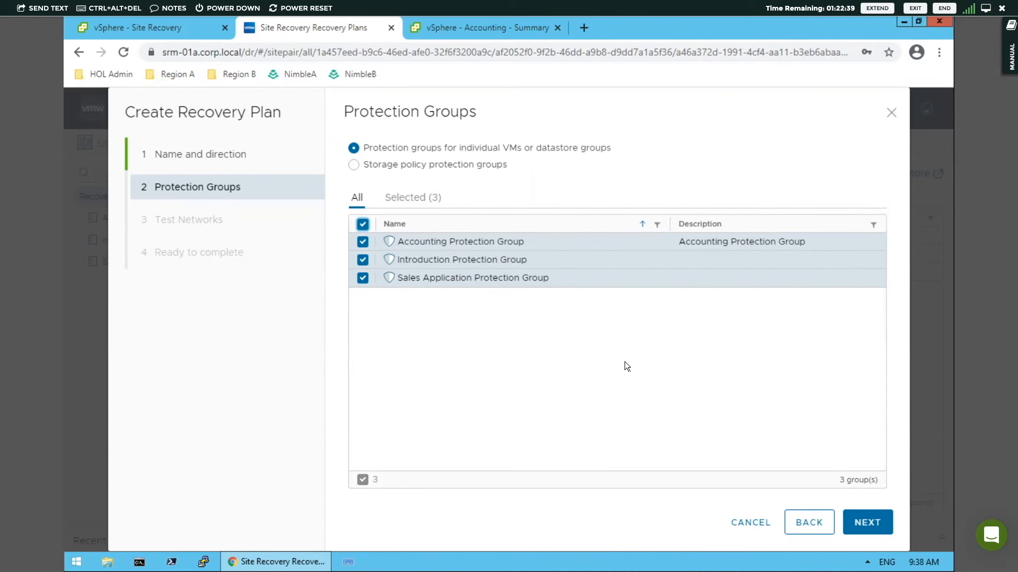
click(881, 528)
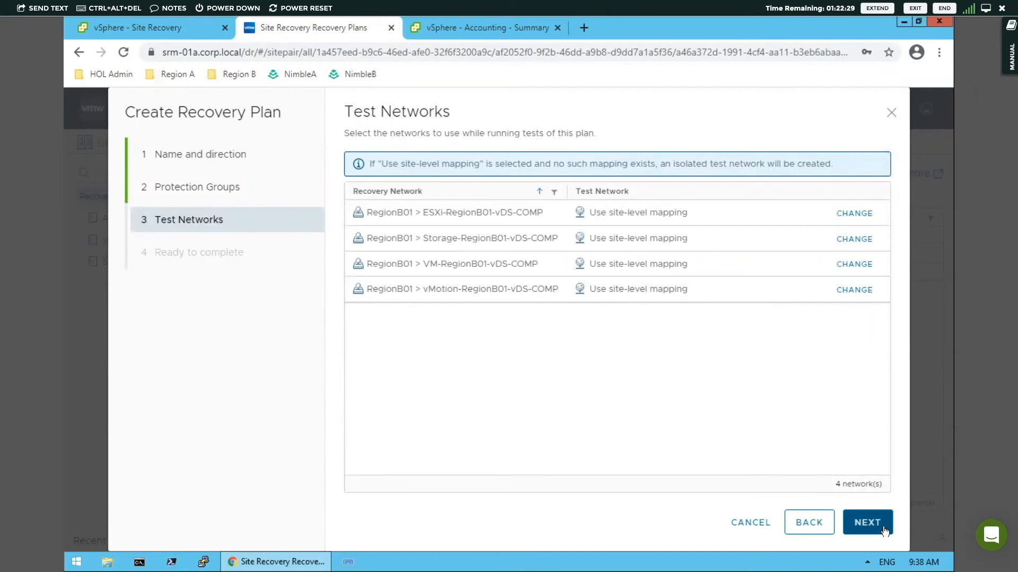
click(884, 531)
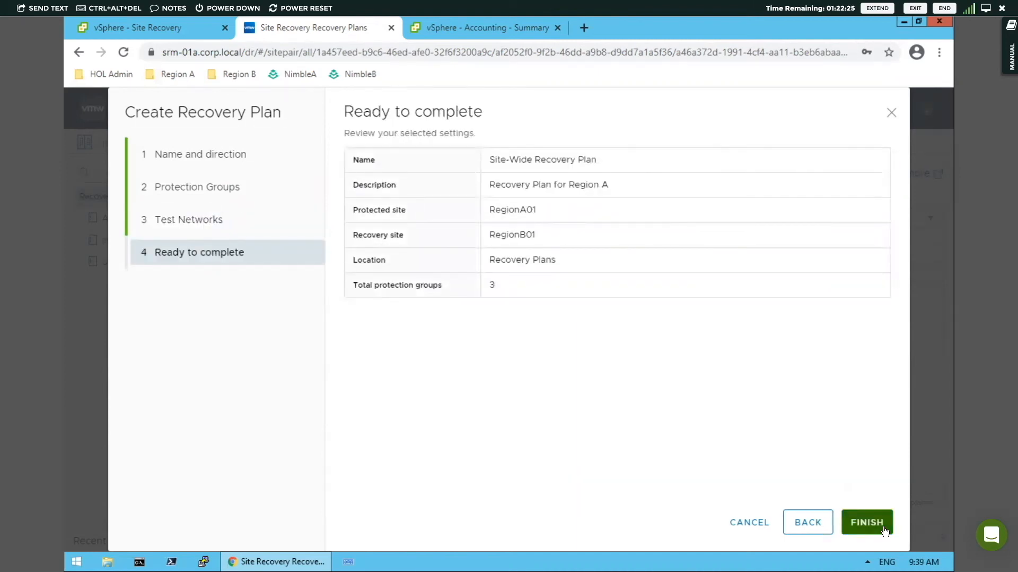
click(884, 531)
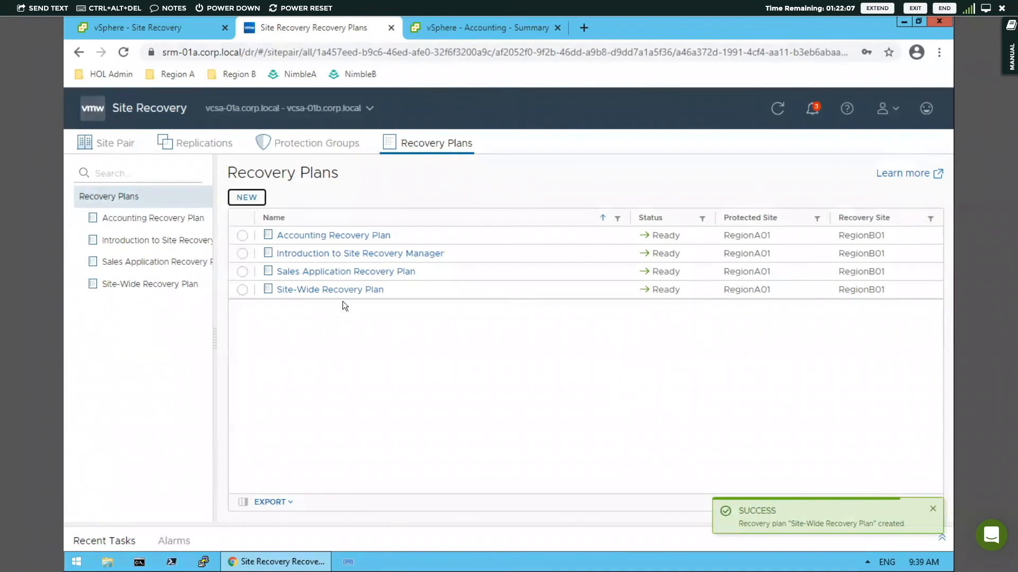
Run a test of the Site-Wide Recovery Plan without replicating recent changes to the recovery site.
click(307, 290)
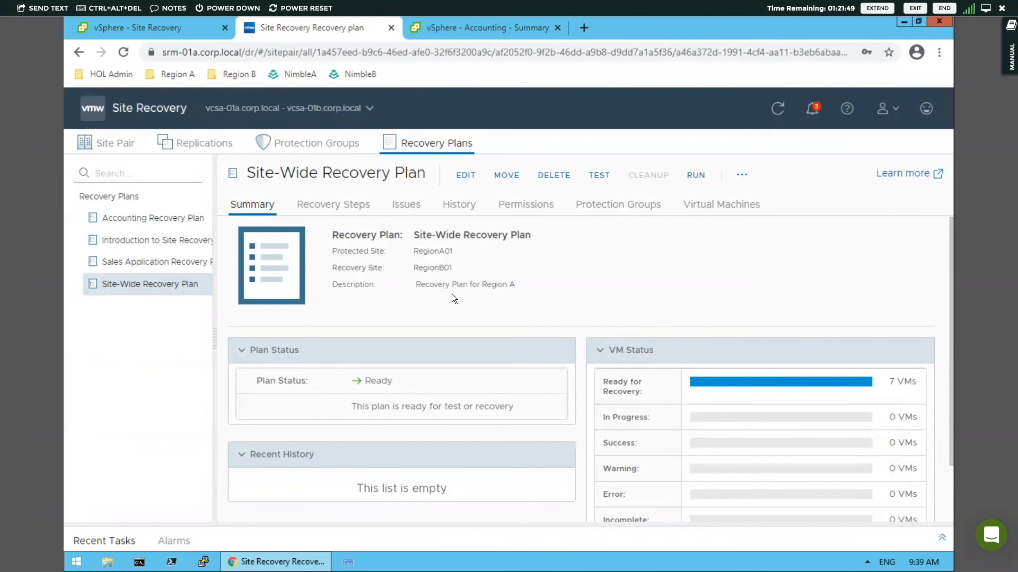
click(602, 175)
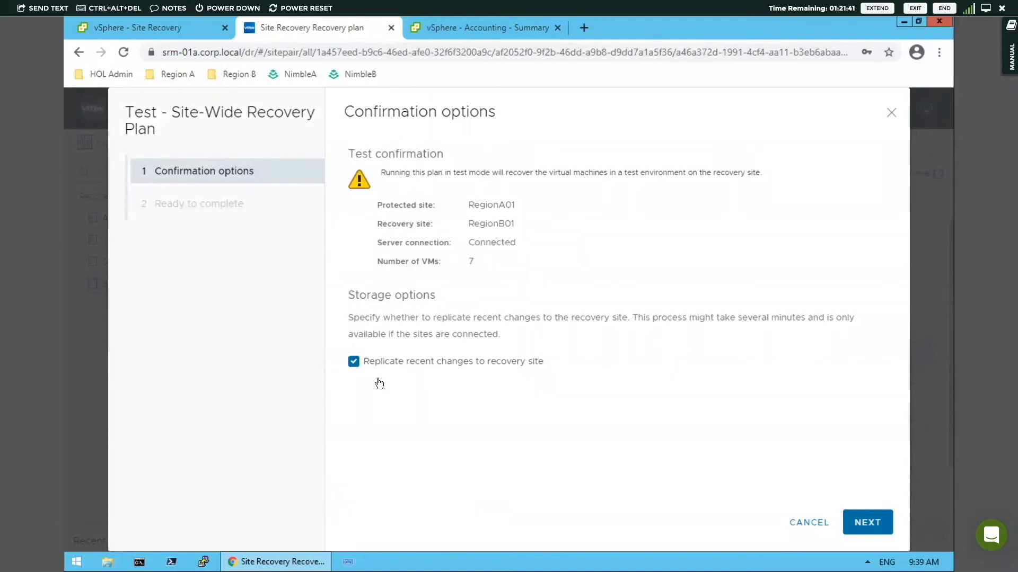
click(354, 364)
click(869, 523)
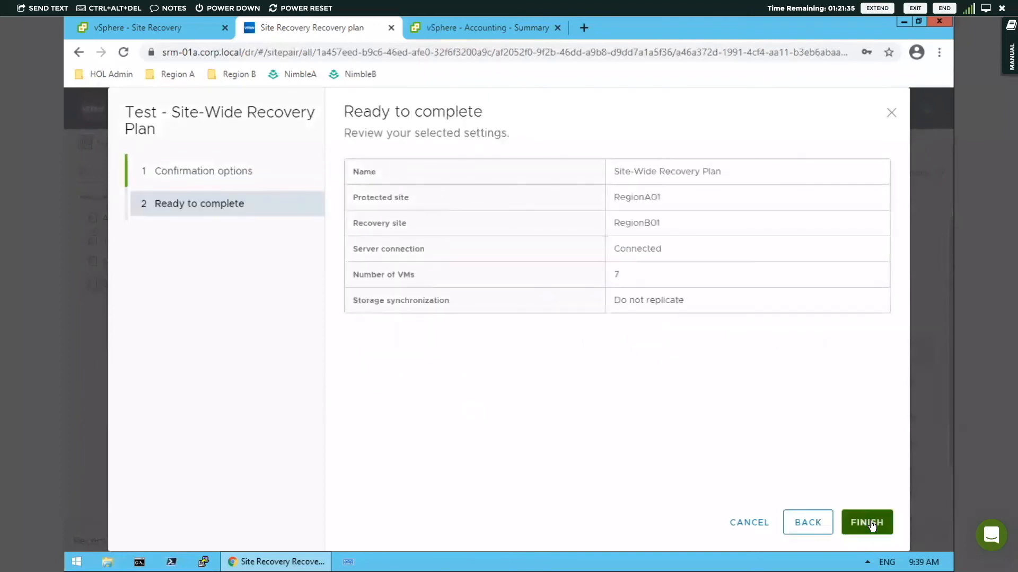
click(869, 523)
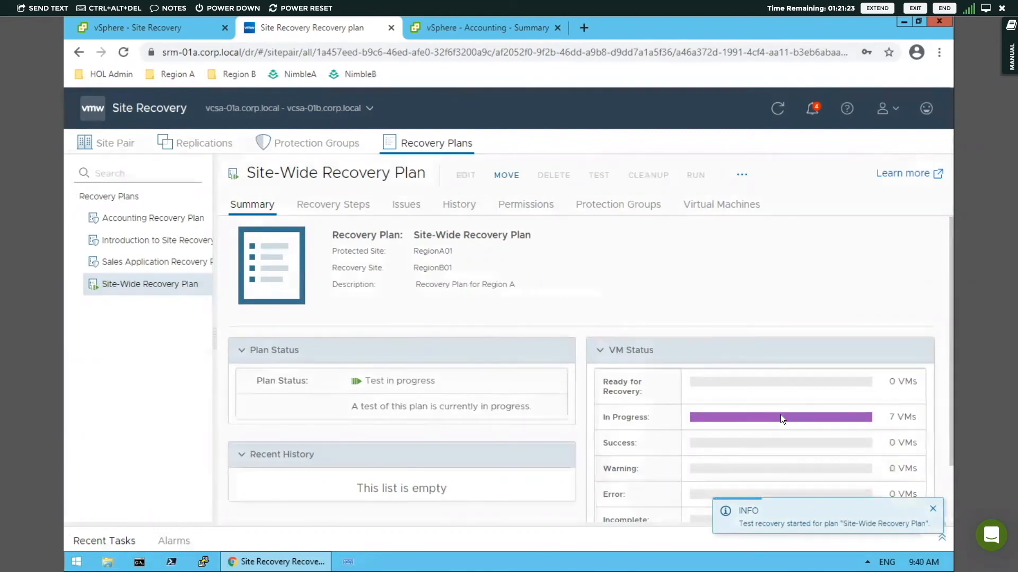
Check the running test's recovery steps for the Site-Wide Recovery Plan, expanding the priority 3 VM power-on step.
click(346, 202)
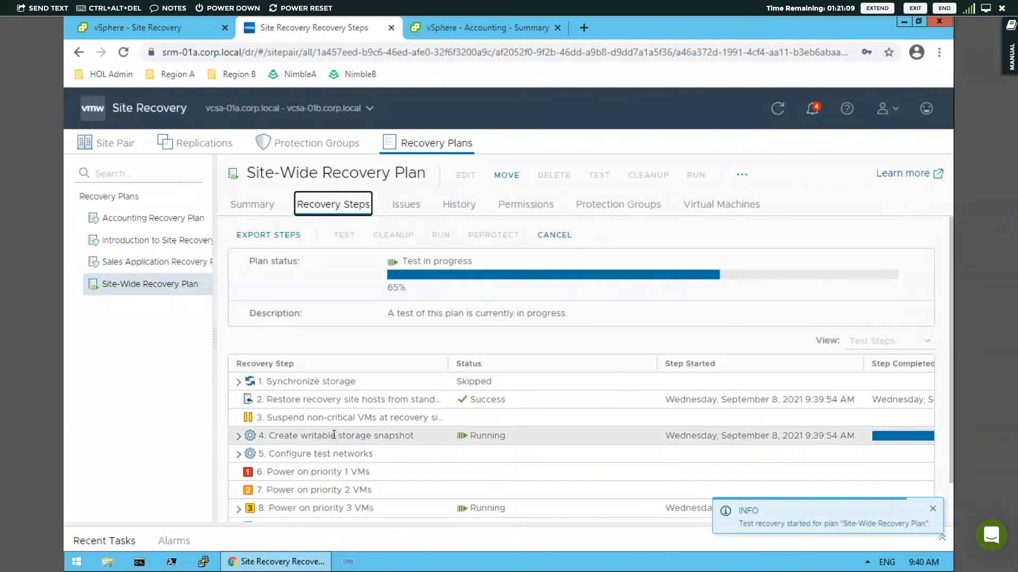
scroll(333, 434, down, 1)
click(243, 464)
click(242, 465)
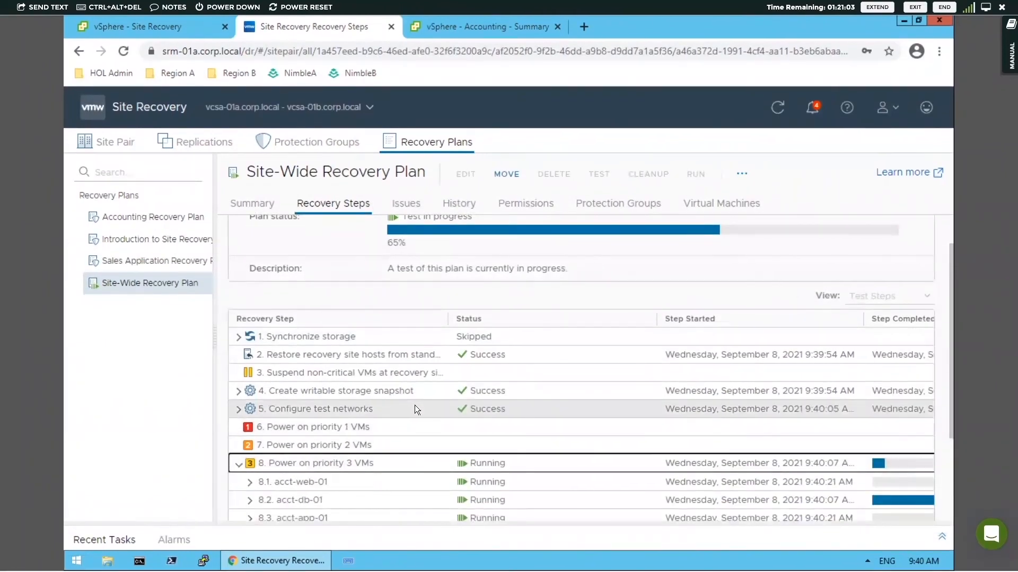
scroll(415, 405, down, 3)
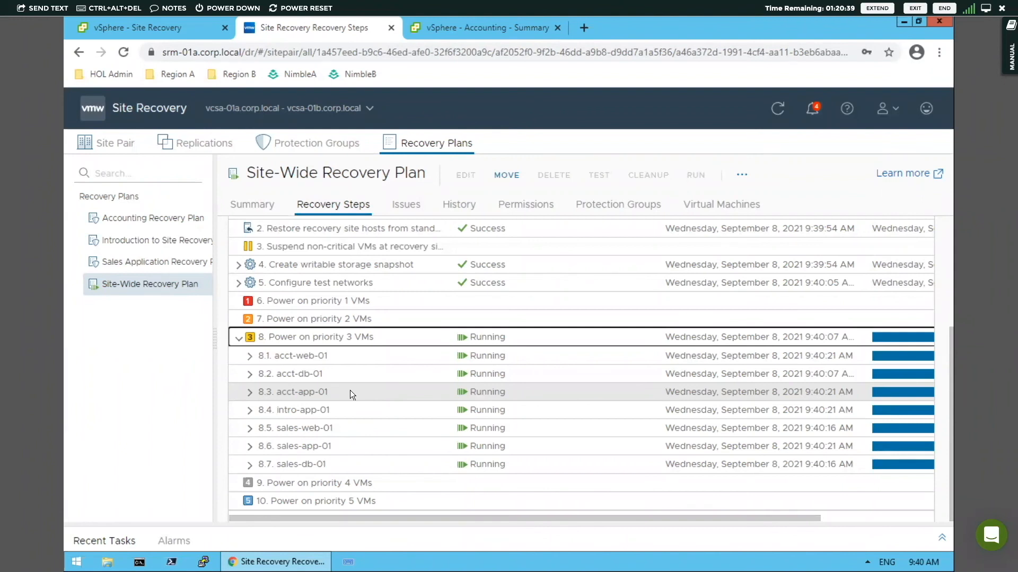
scroll(349, 390, up, 3)
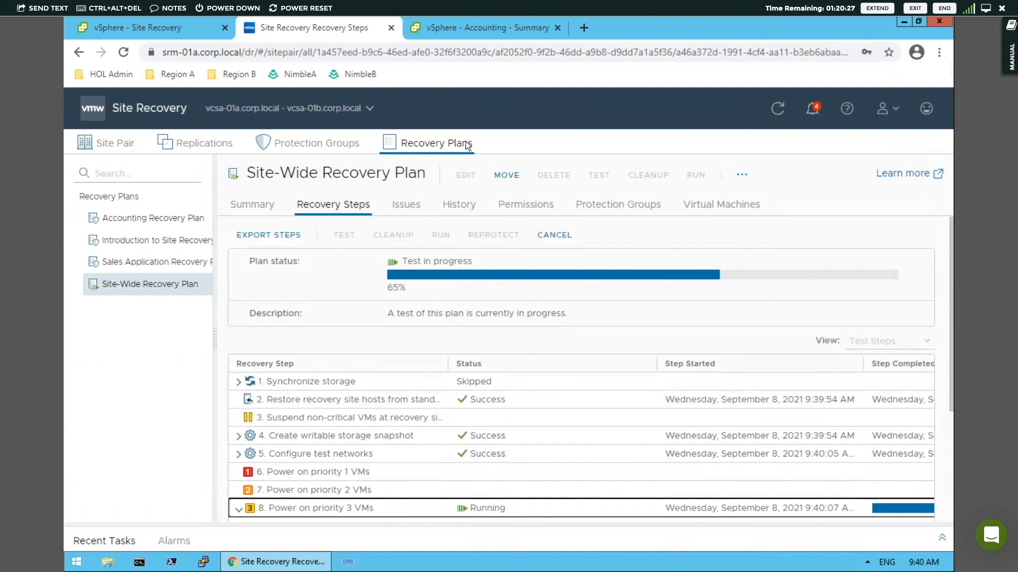
Switch to the vSphere Client and list the virtual machines in the Recovered Apps RegionB01 folder.
click(467, 32)
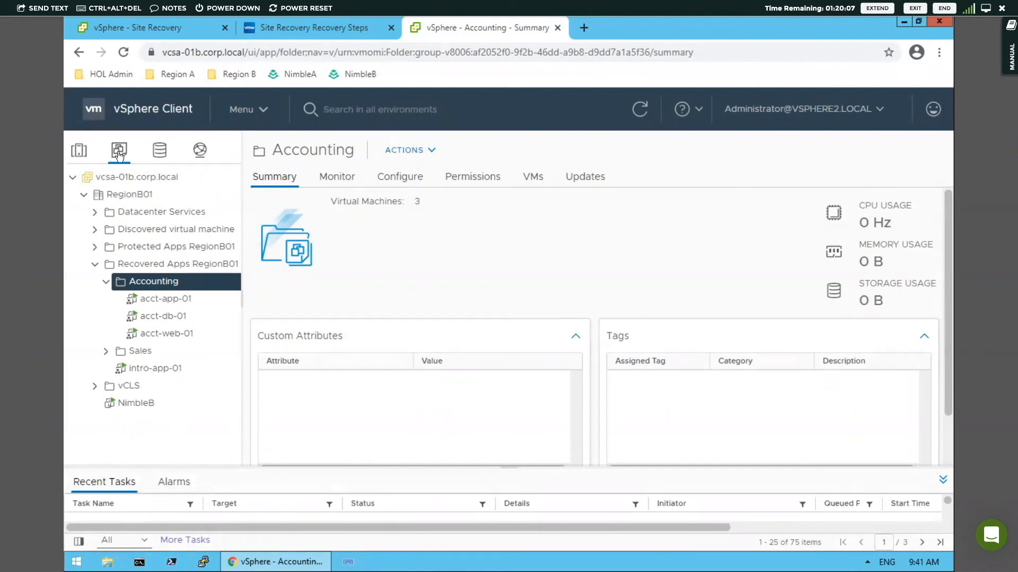
click(129, 264)
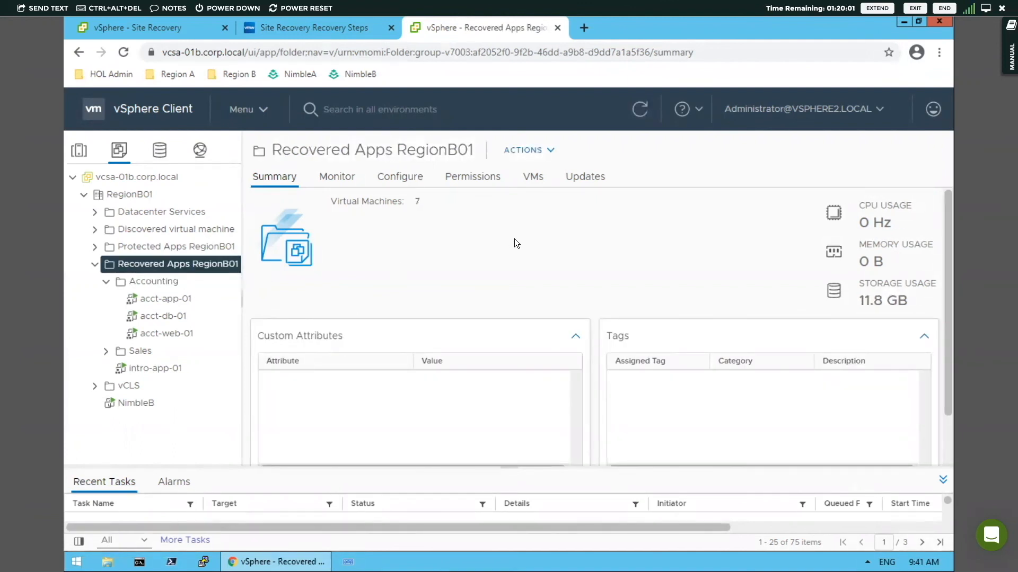
click(533, 177)
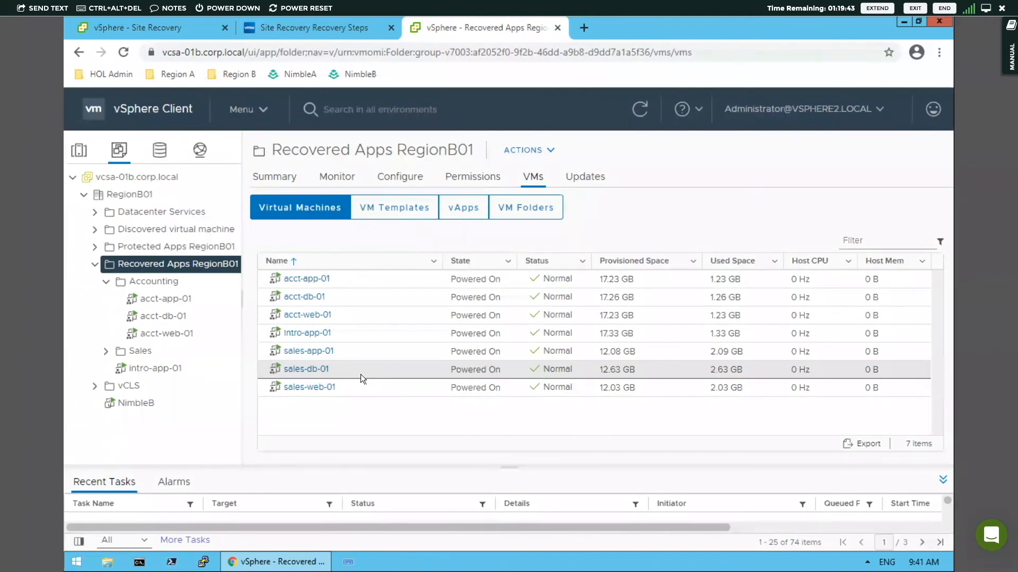
Return to Site Recovery and monitor the Site-Wide Recovery Plan test's priority 3 VM steps and overall plan status.
click(337, 33)
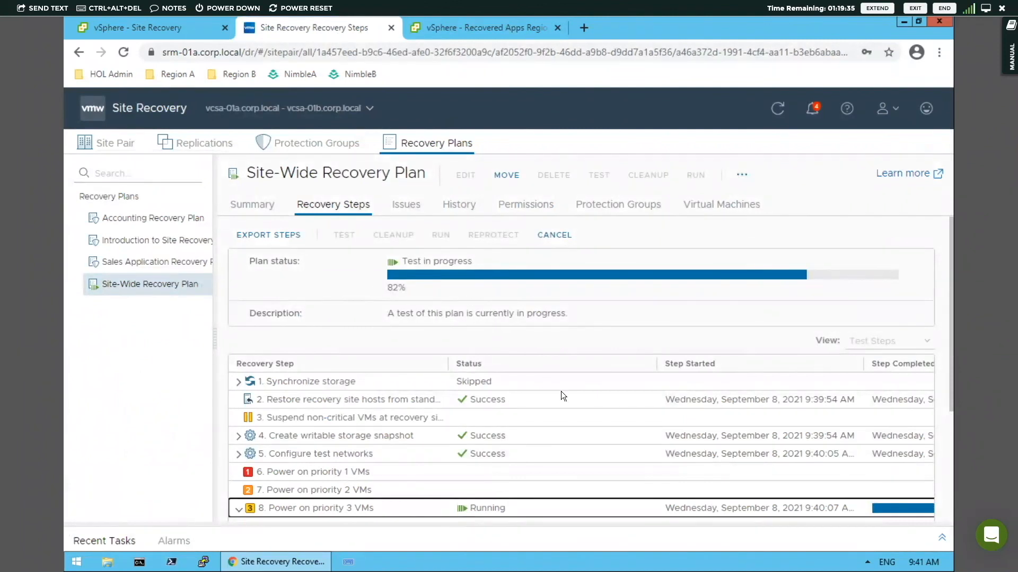
scroll(560, 391, down, 1)
scroll(561, 391, down, 2)
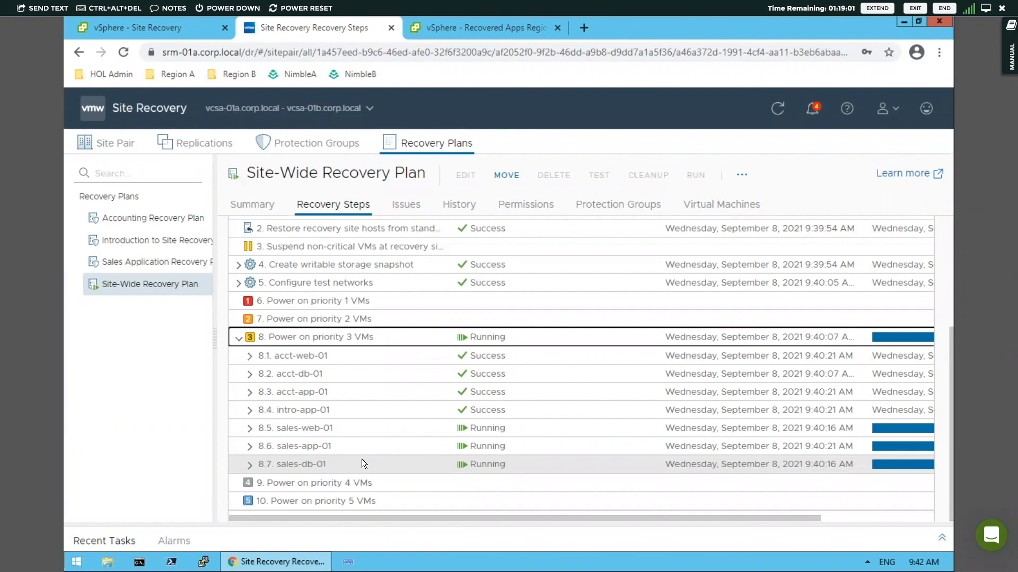
scroll(361, 459, up, 4)
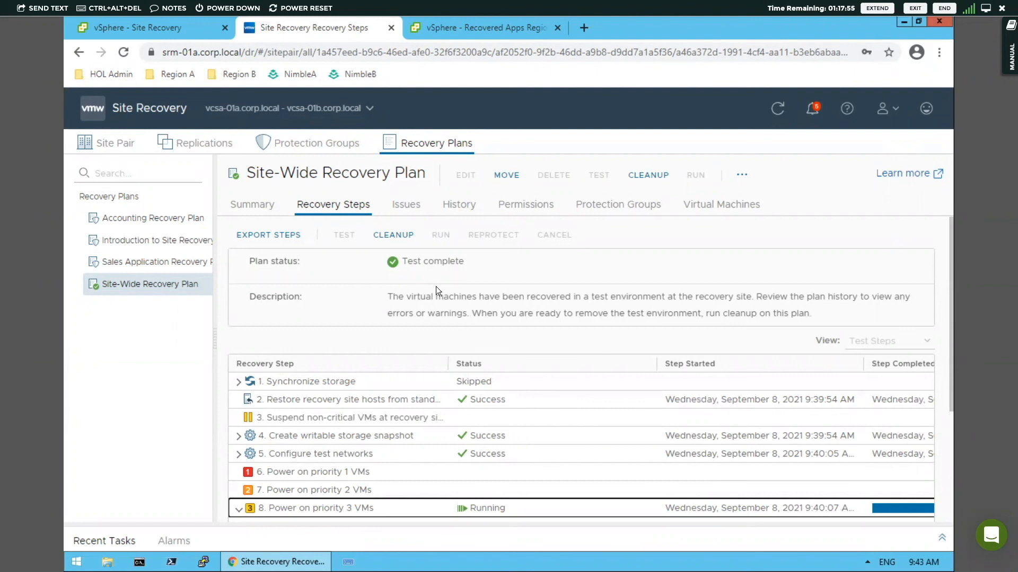
Clean up the Site-Wide Recovery Plan's test environment without forcing the cleanup.
click(390, 239)
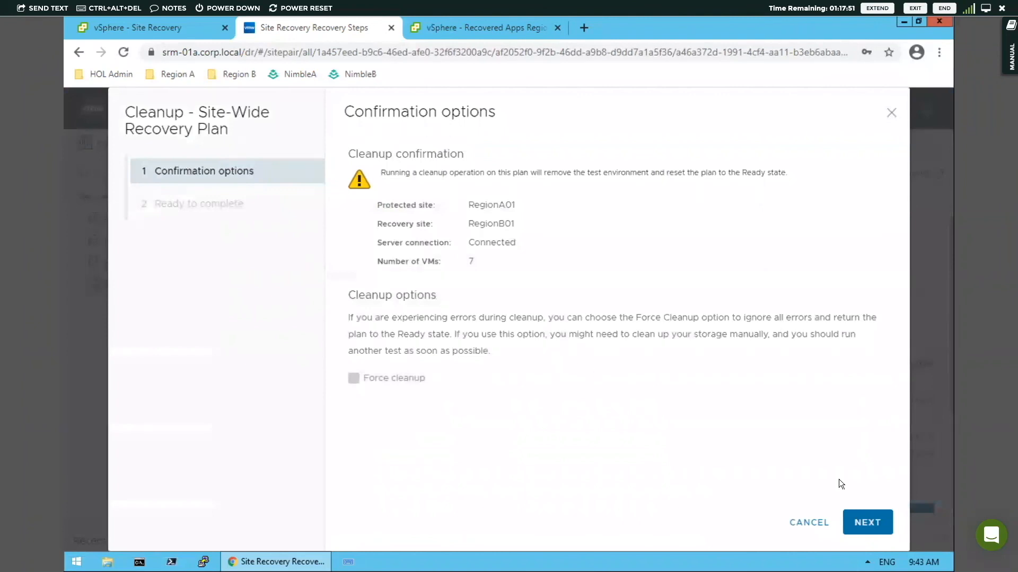
click(870, 523)
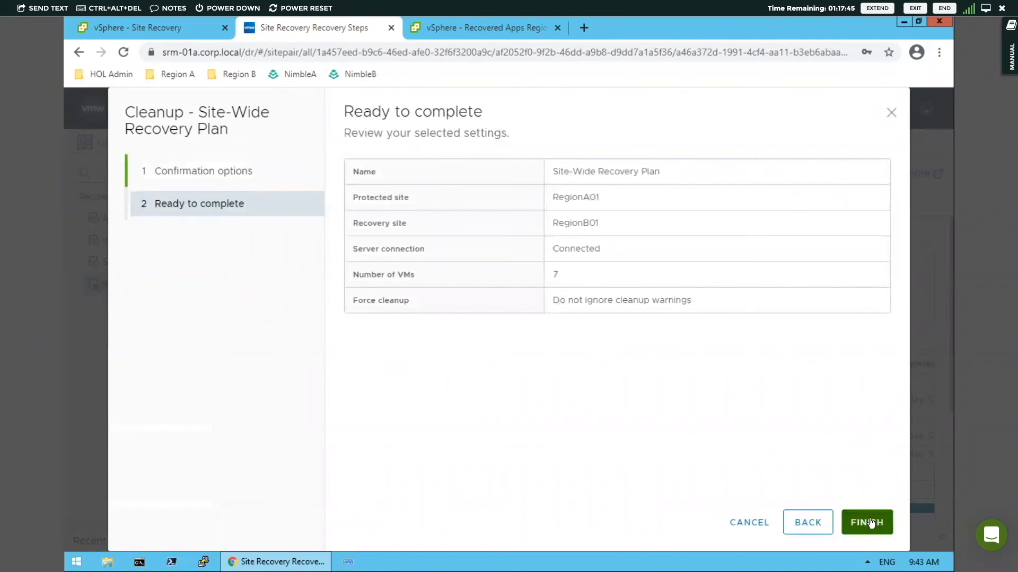
click(869, 523)
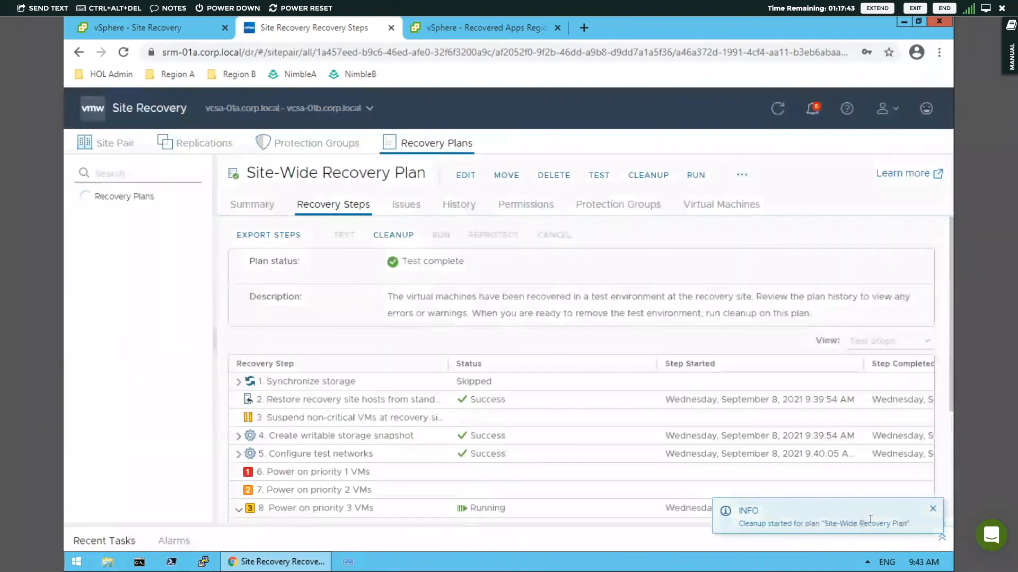
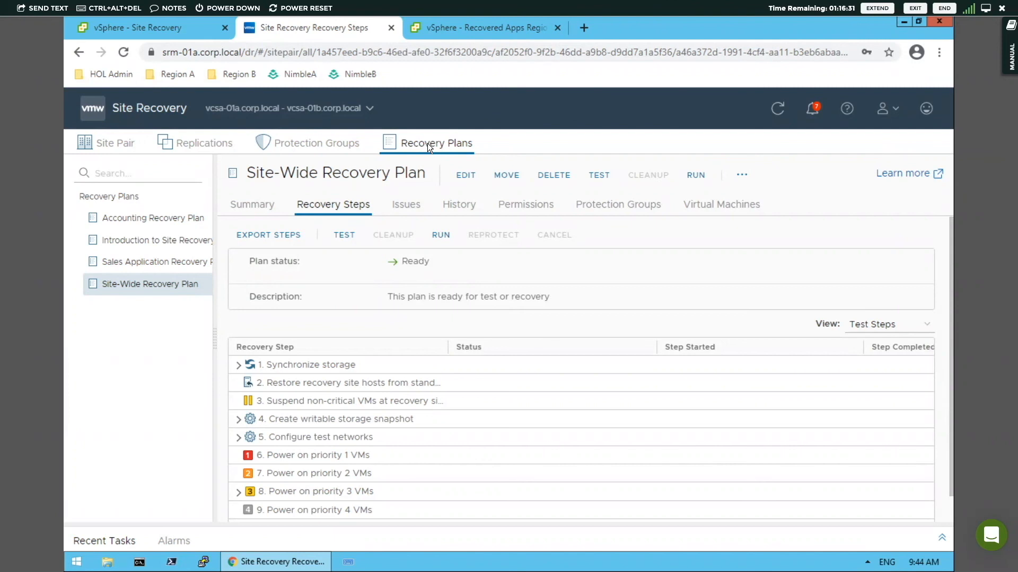
Export the history report of the Accounting Recovery Plan's Test operation in Web Page (*.html) format, opening it in a new tab.
click(153, 220)
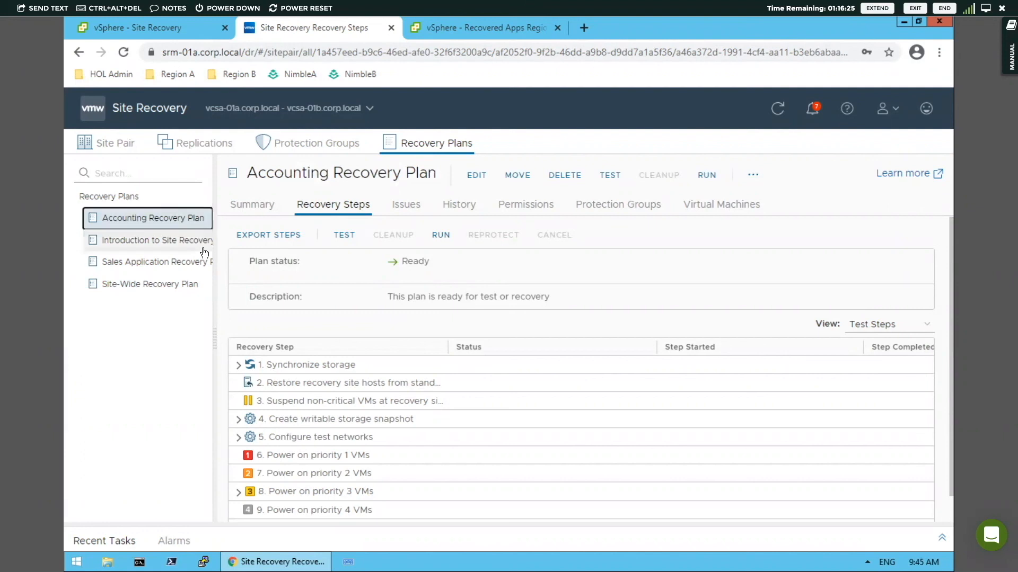
click(455, 199)
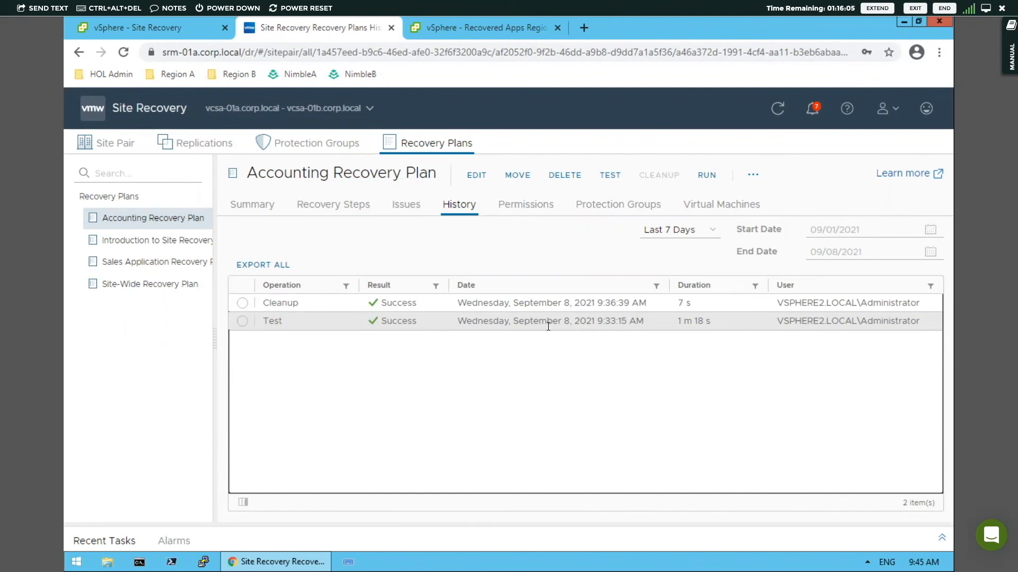
click(243, 323)
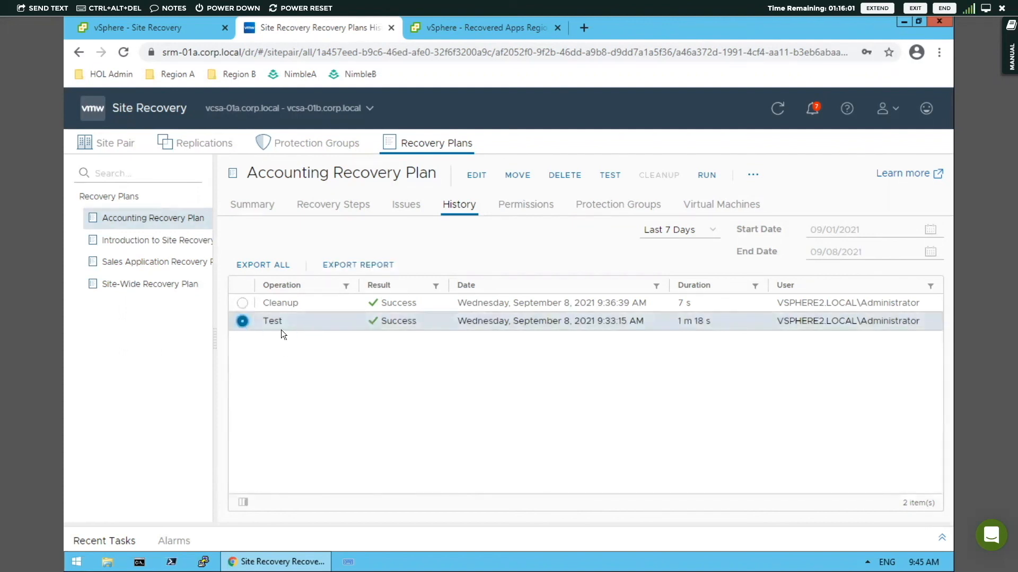
click(351, 266)
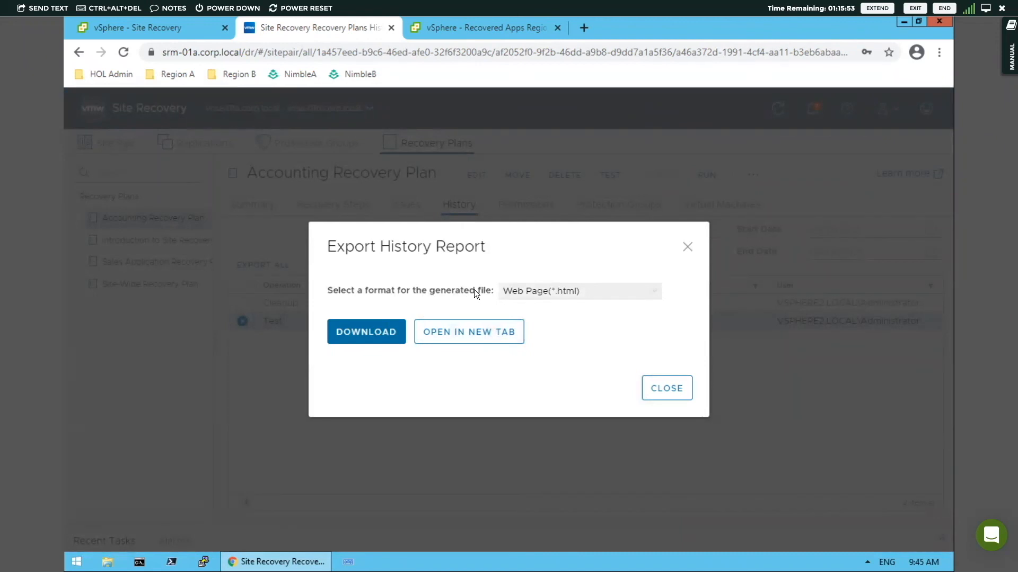
click(612, 294)
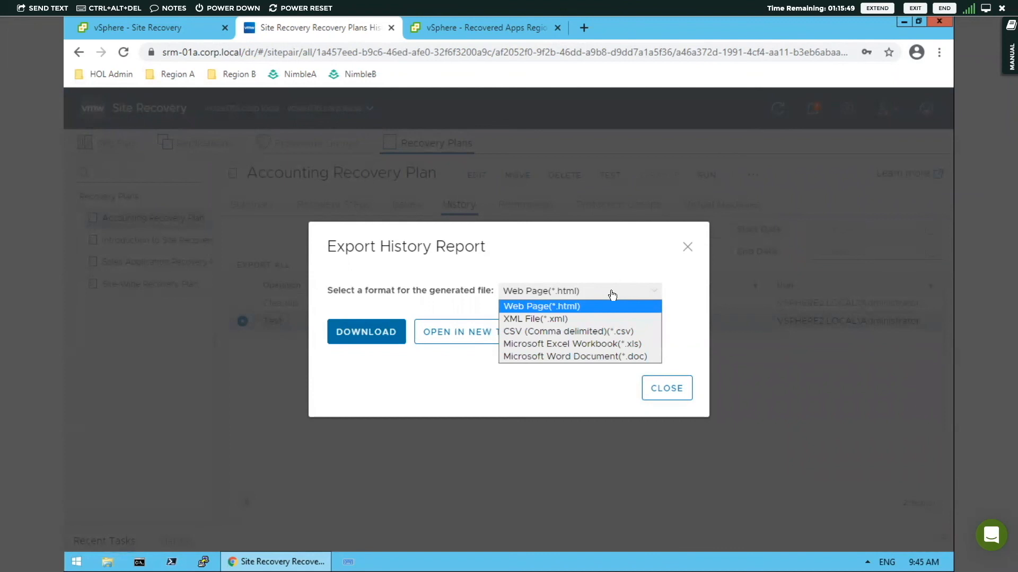
click(609, 293)
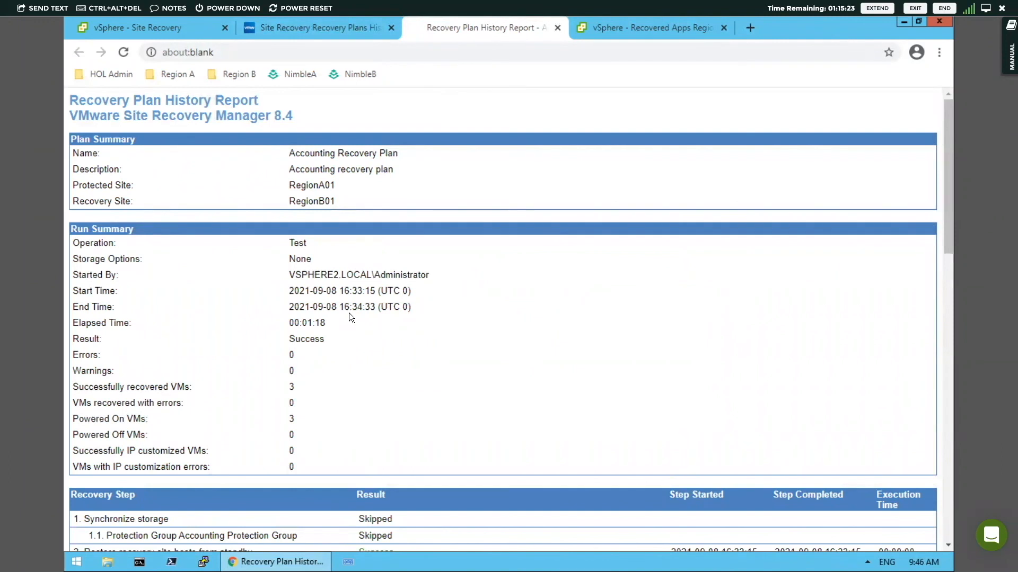
Review the Accounting Recovery Plan history report's run summary and the results and execution times of its recovery steps.
drag(949, 232, 939, 314)
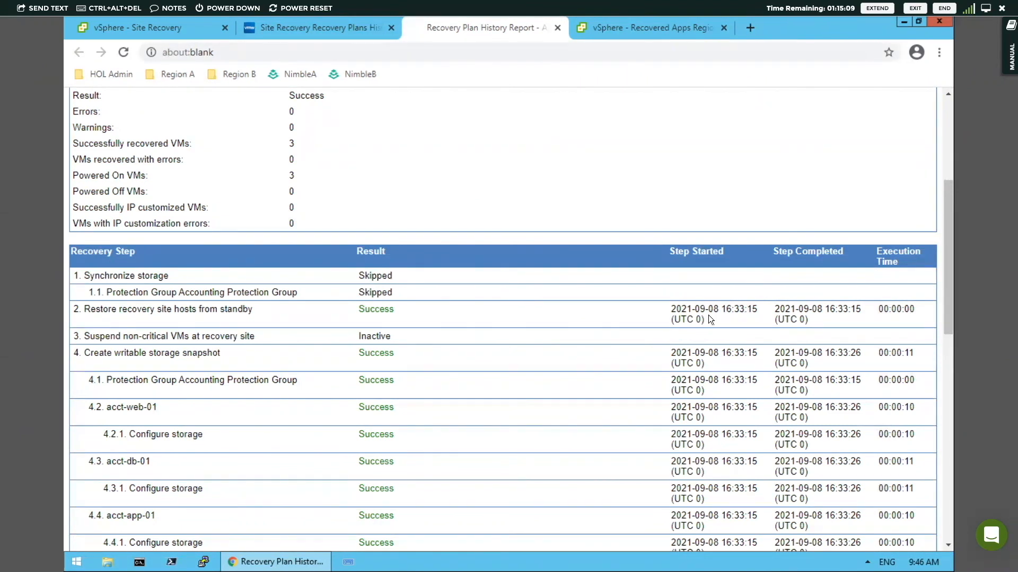
scroll(708, 315, up, 5)
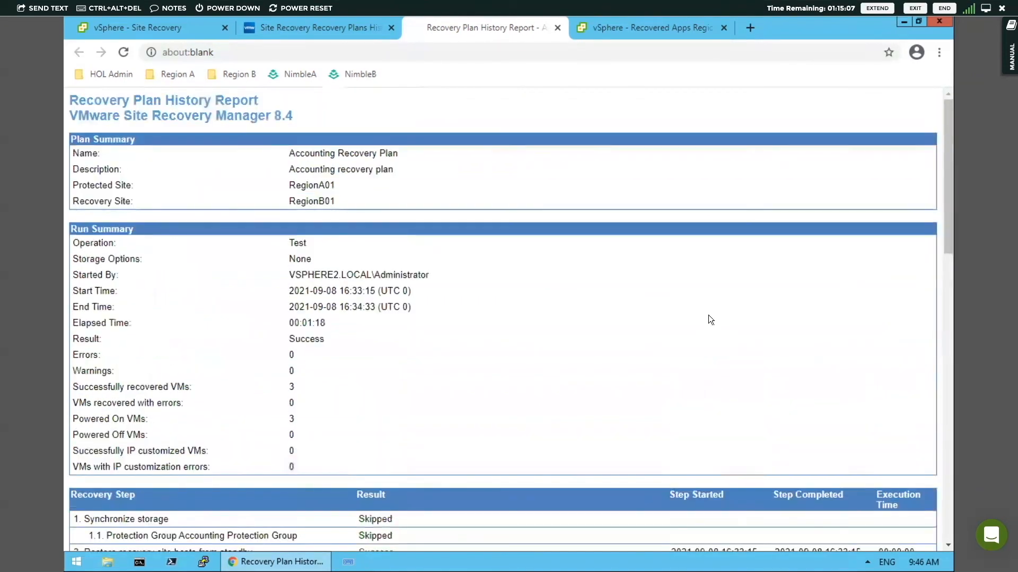
scroll(708, 315, down, 8)
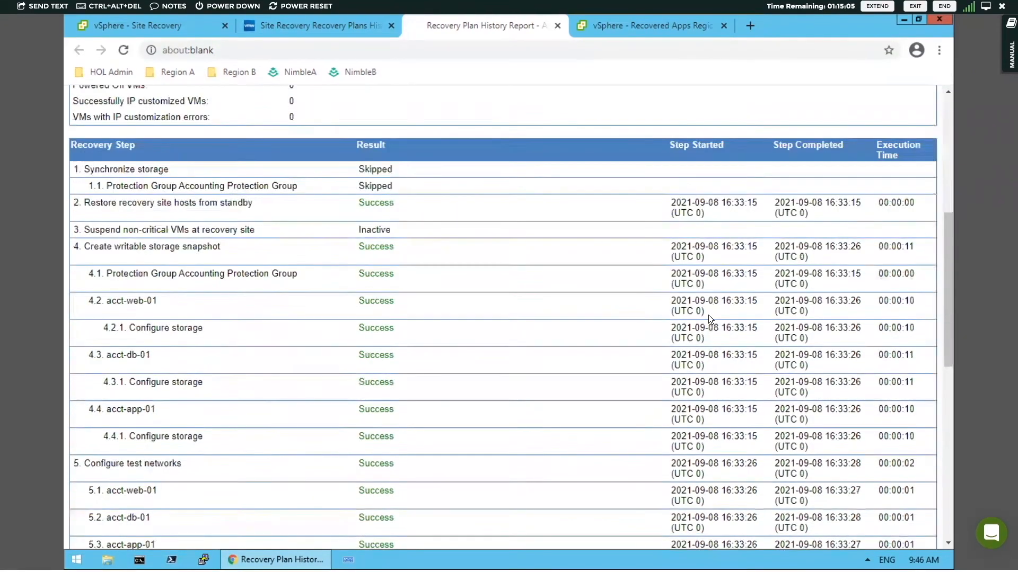